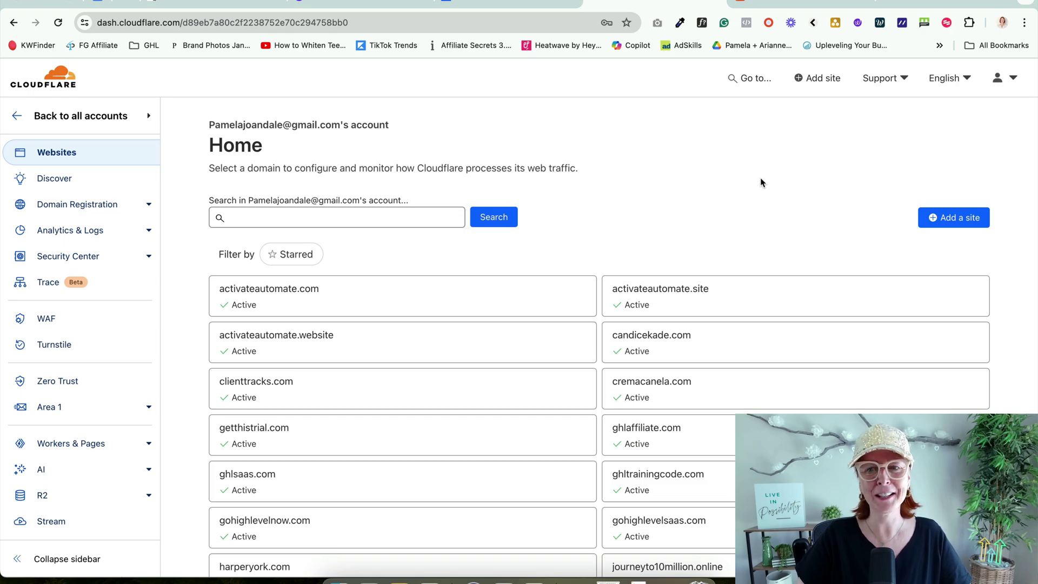
# Step: Start adding a new site from the Cloudflare Home page
pyautogui.click(953, 217)
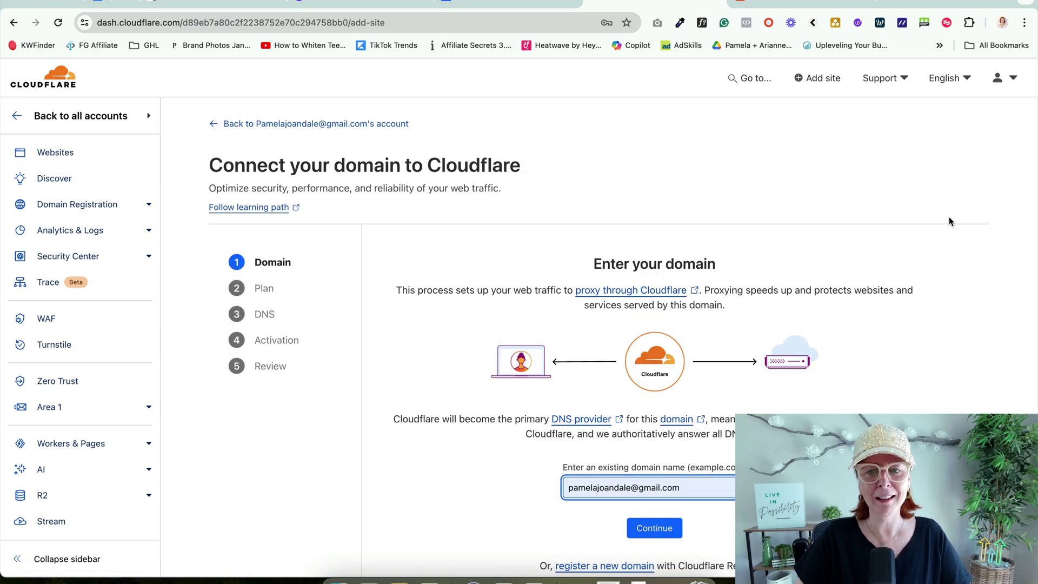
# Step: Select the lemondropsocial.com domain name on its Namecheap details page for copying
pyautogui.click(762, 2)
pyautogui.click(439, 223)
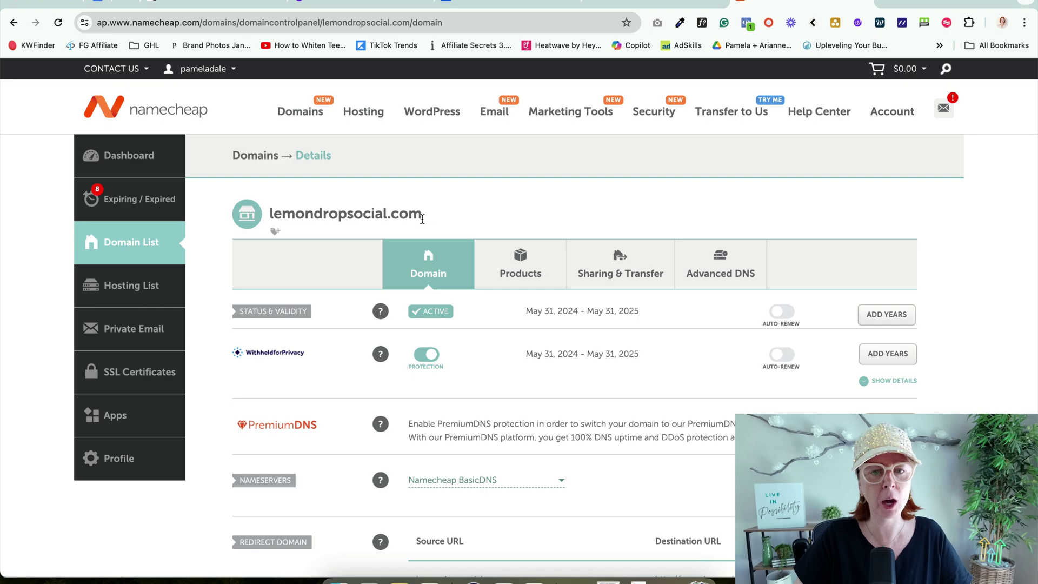
pyautogui.moveTo(422, 215); pyautogui.dragTo(273, 213)
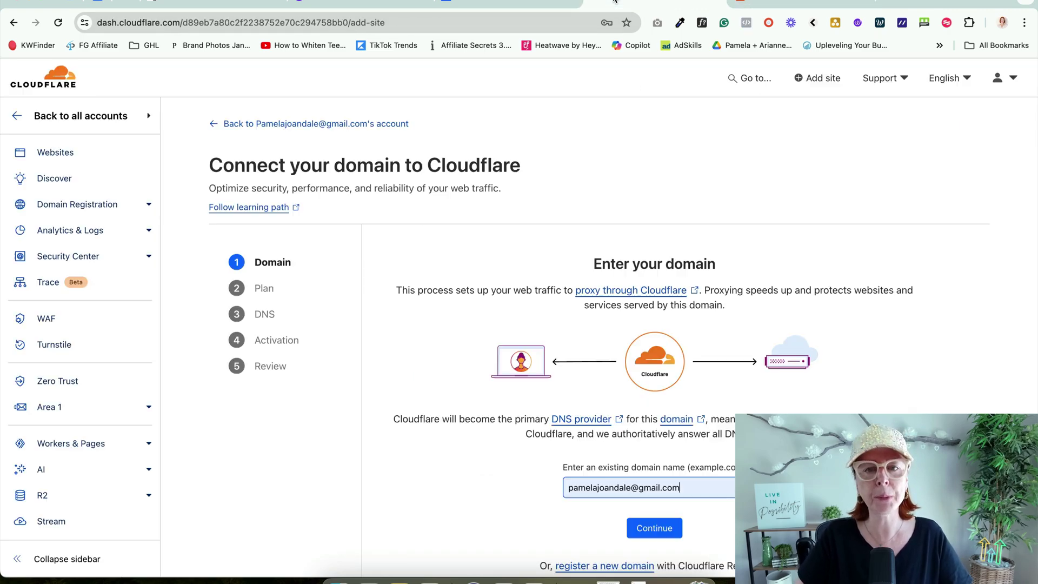
# Step: Replace the stray e-mail in the domain field with lemondropsocial.com and submit it
pyautogui.click(617, 4)
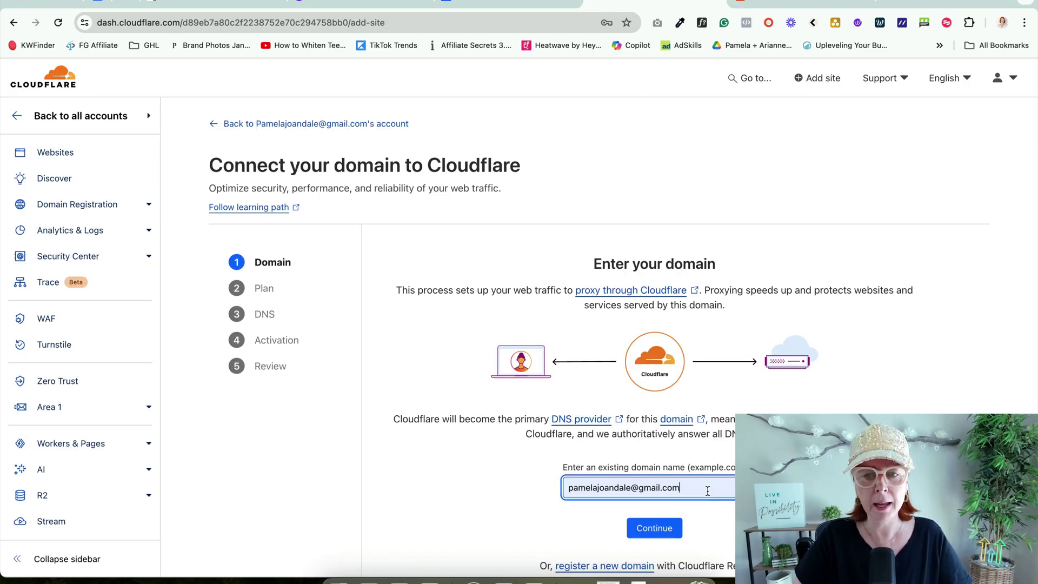
pyautogui.moveTo(707, 489); pyautogui.dragTo(556, 494)
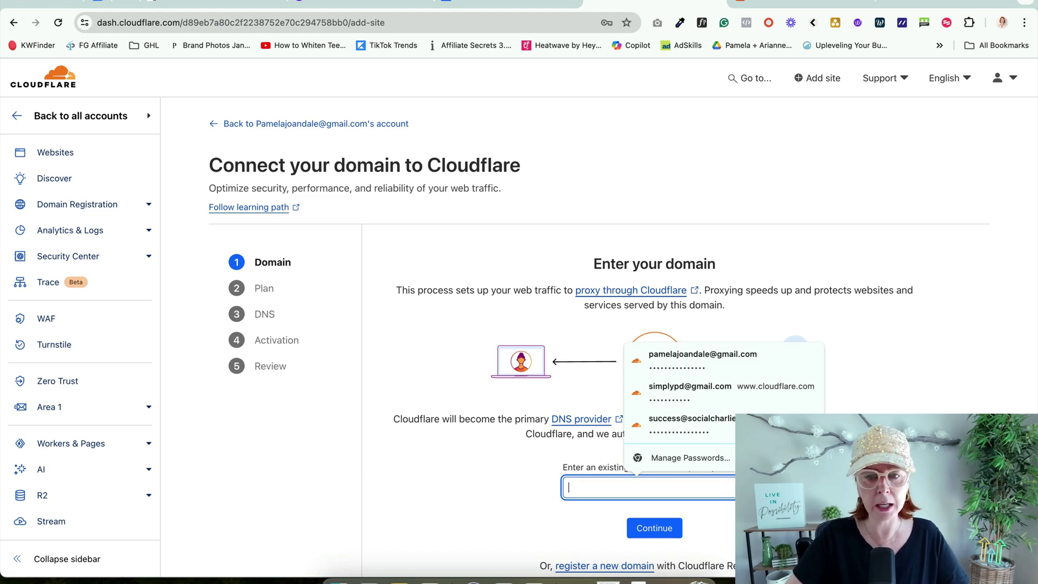
pyautogui.press('BackSpace')
pyautogui.click(527, 492)
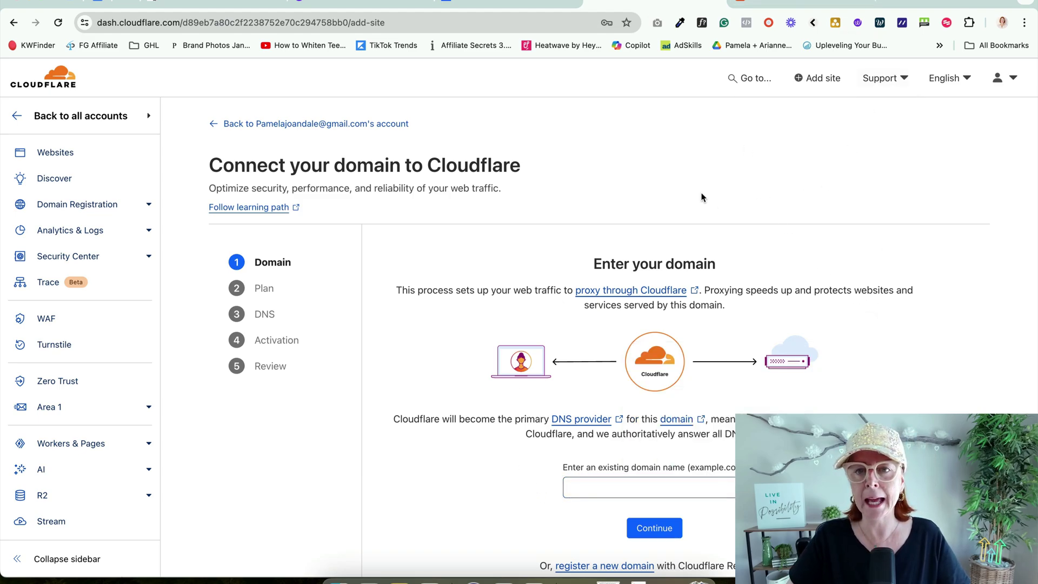
pyautogui.scroll(-2, 707, 375)
pyautogui.click(702, 392)
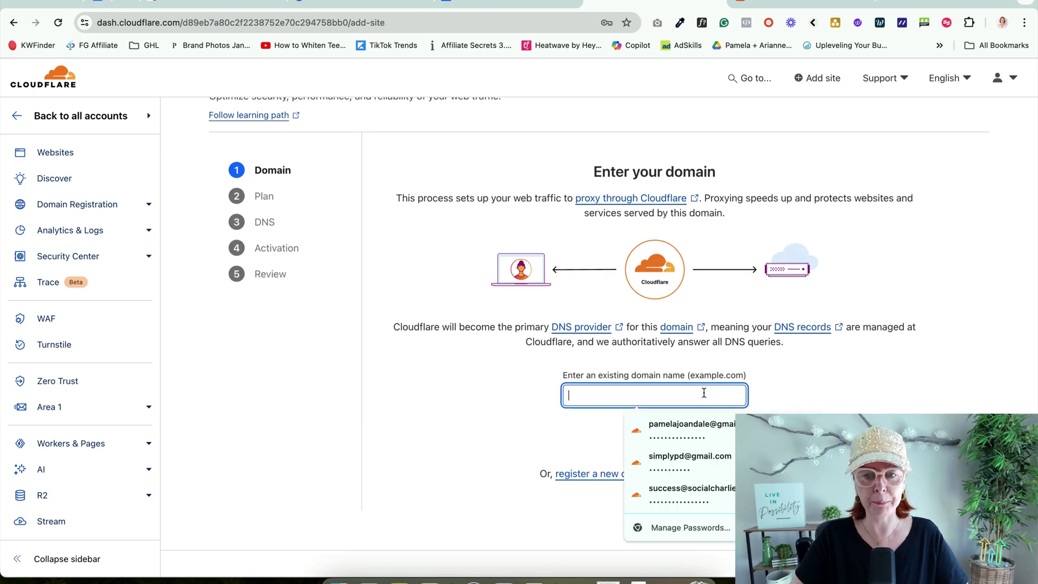
pyautogui.press('super+v')
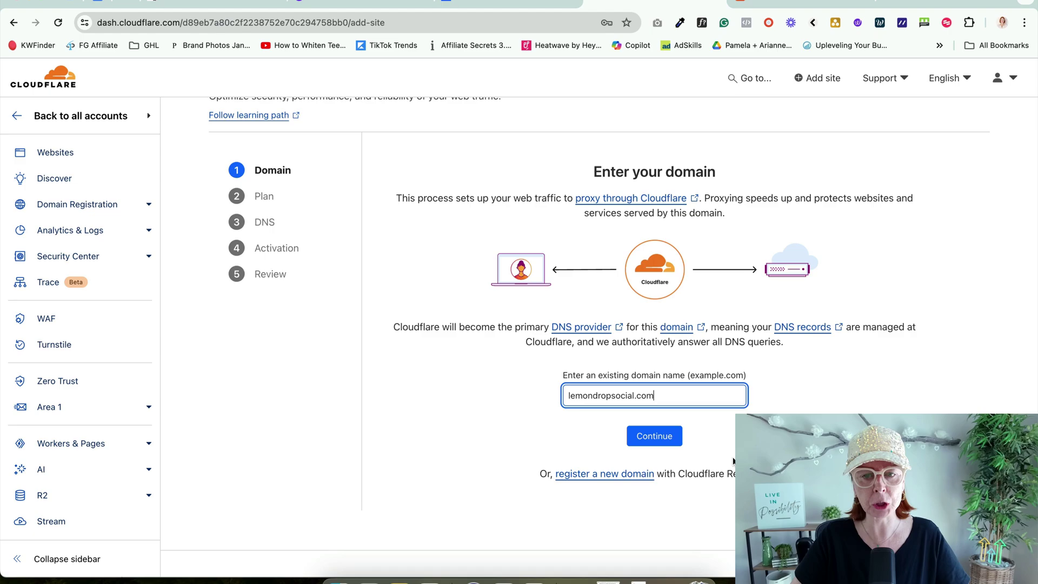
pyautogui.click(653, 439)
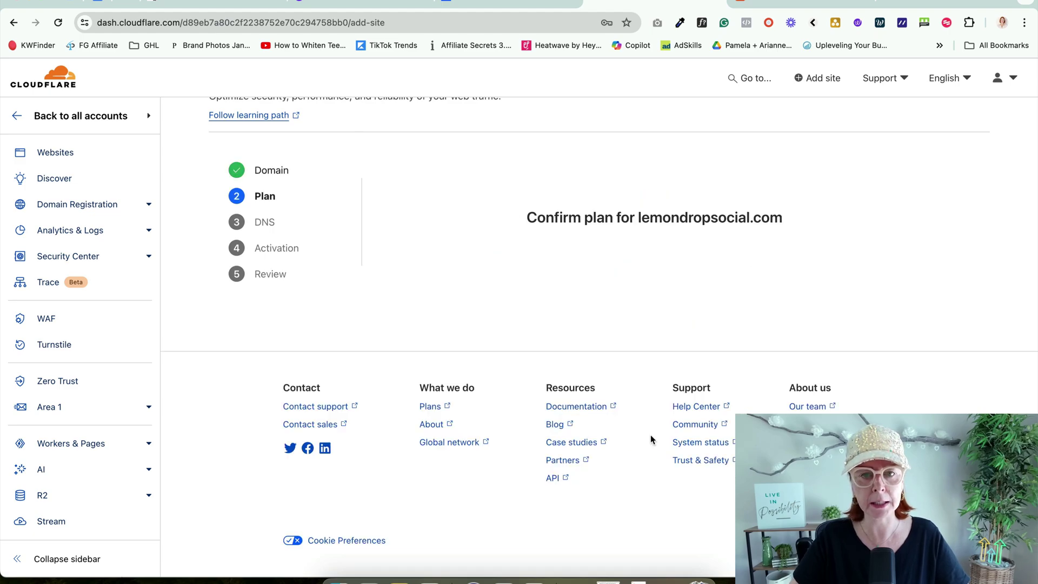
# Step: Choose and confirm the Free plan, then start the quick DNS scan
pyautogui.scroll(-7, 579, 392)
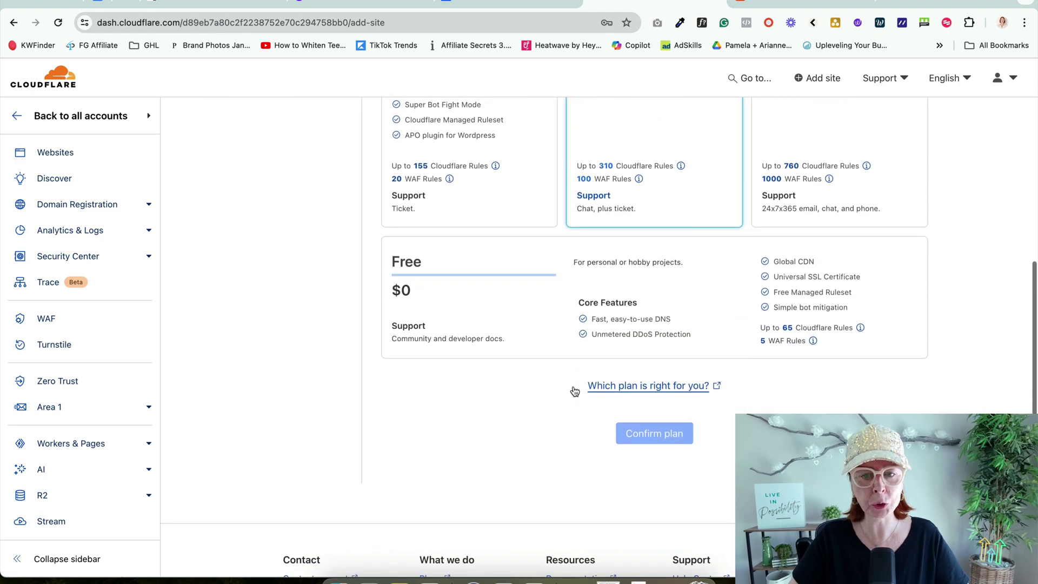
pyautogui.click(465, 276)
pyautogui.click(654, 412)
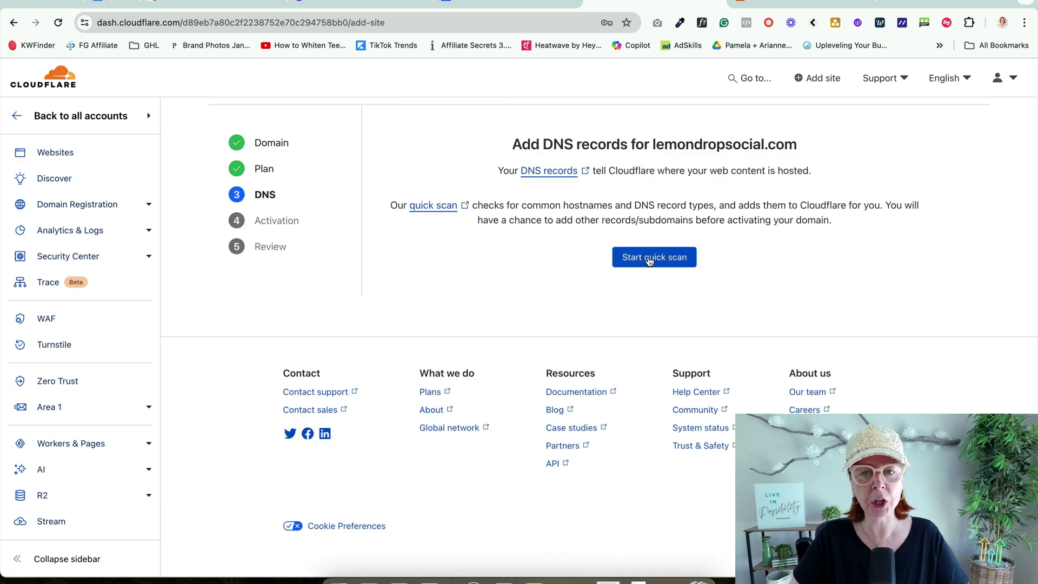
pyautogui.click(662, 258)
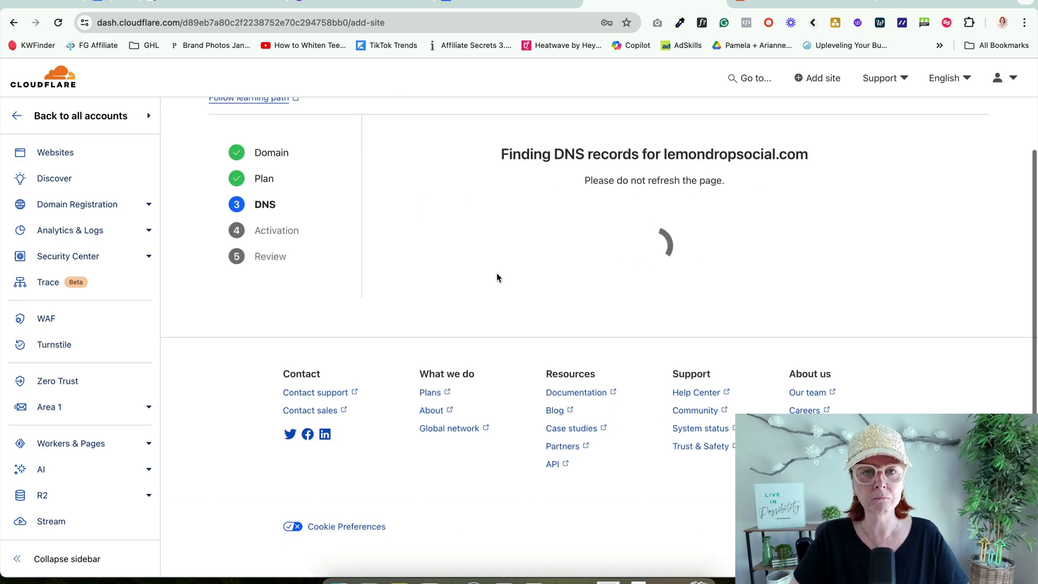
# Step: Continue past the scanned DNS records and copy the first nameserver, junade.ns.cloudflare.com
pyautogui.scroll(1, 496, 278)
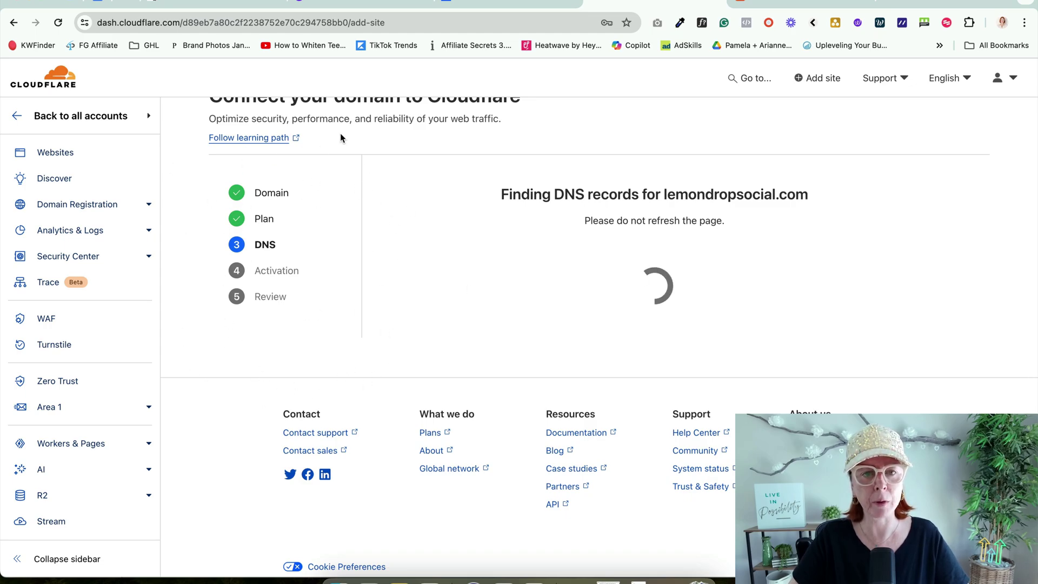
pyautogui.scroll(-3, 468, 385)
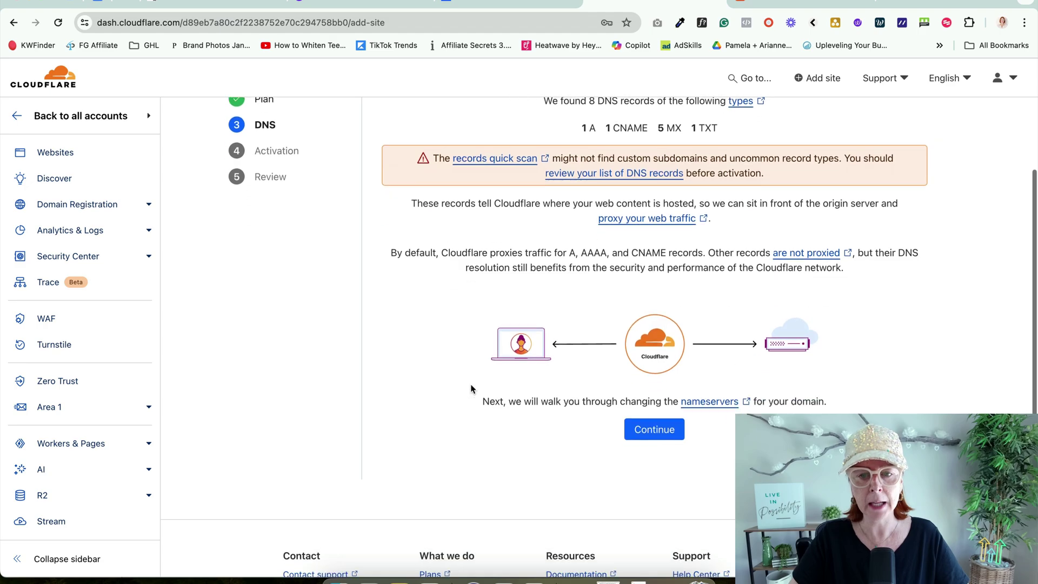
pyautogui.click(656, 431)
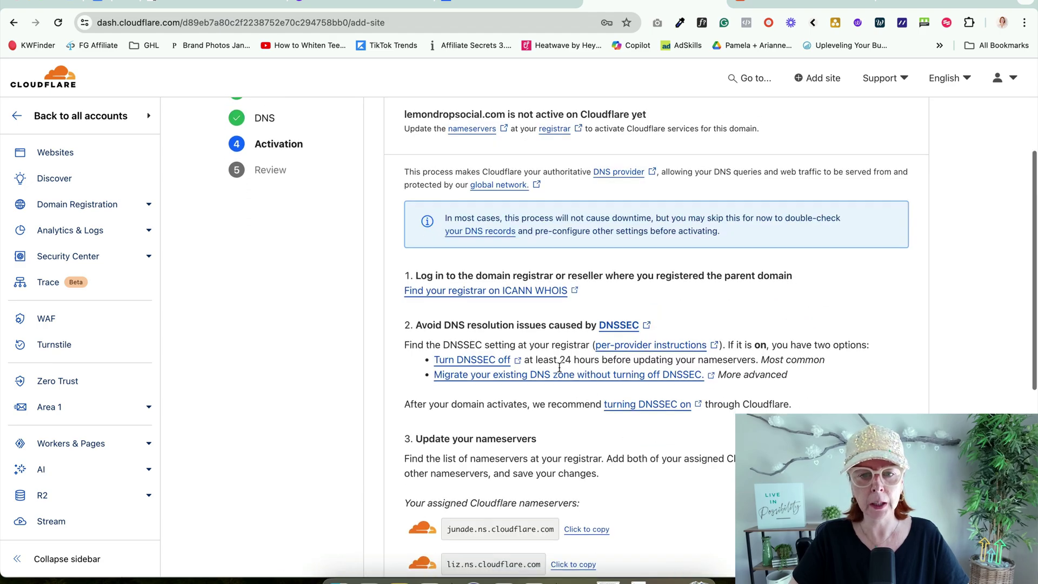
pyautogui.scroll(-3, 595, 400)
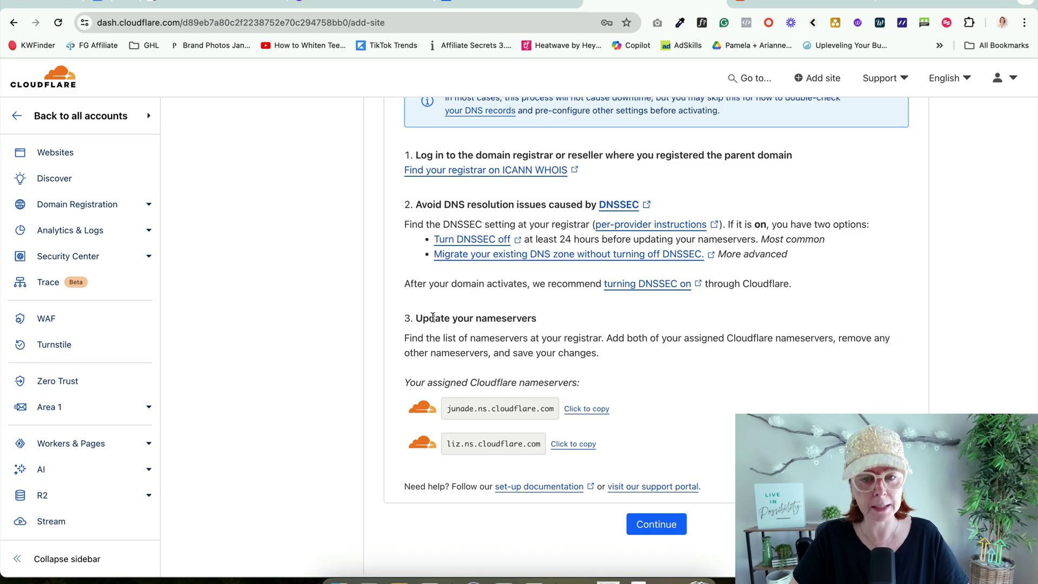
pyautogui.click(589, 410)
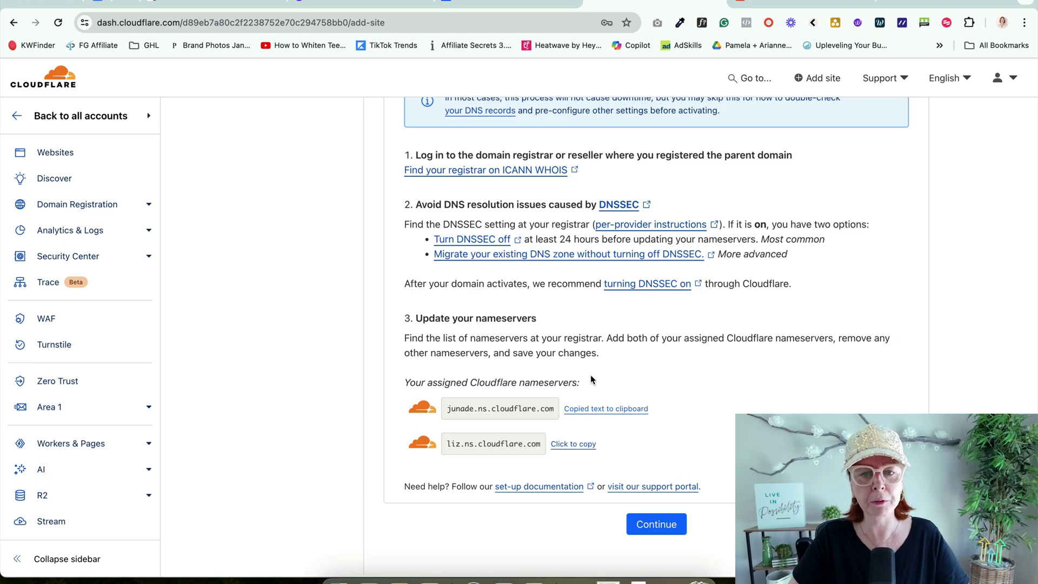
# Step: Switch Namecheap nameservers to Custom DNS with junade.ns.cloudflare.com as Nameserver 1
pyautogui.click(782, 3)
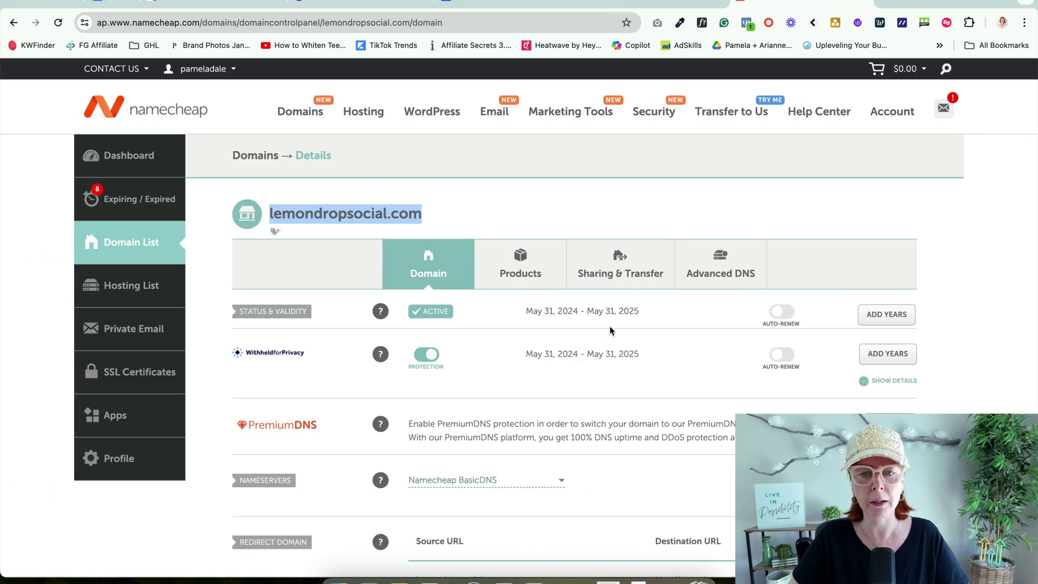
pyautogui.scroll(-2, 610, 331)
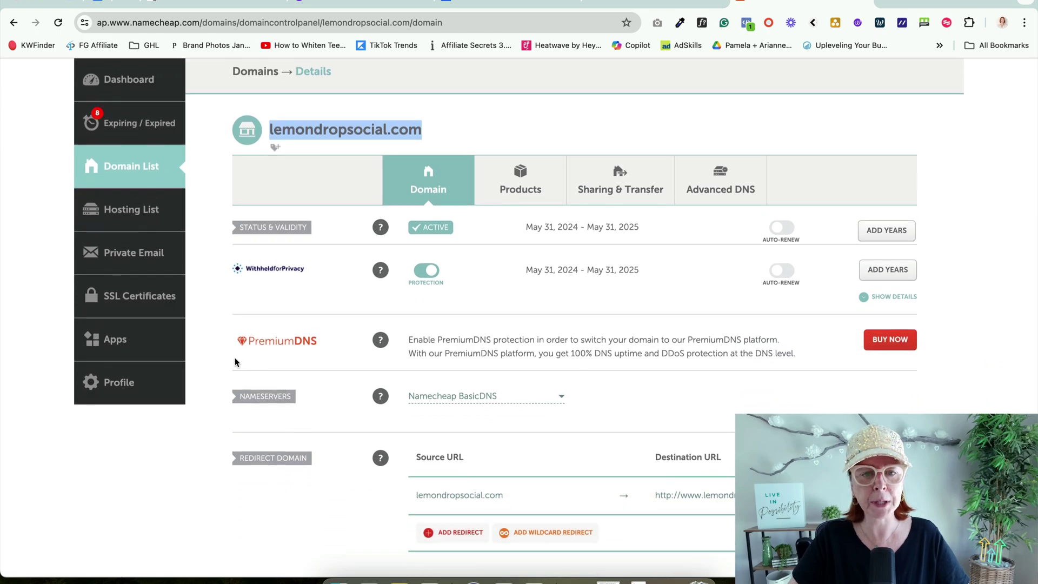
pyautogui.click(484, 395)
pyautogui.click(482, 458)
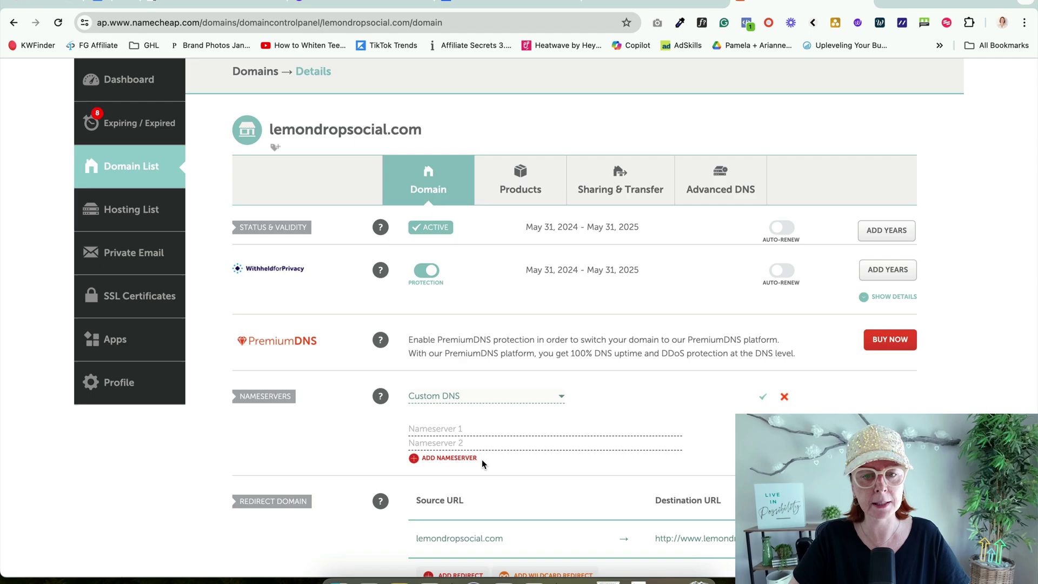
pyautogui.click(468, 429)
pyautogui.press('super+v')
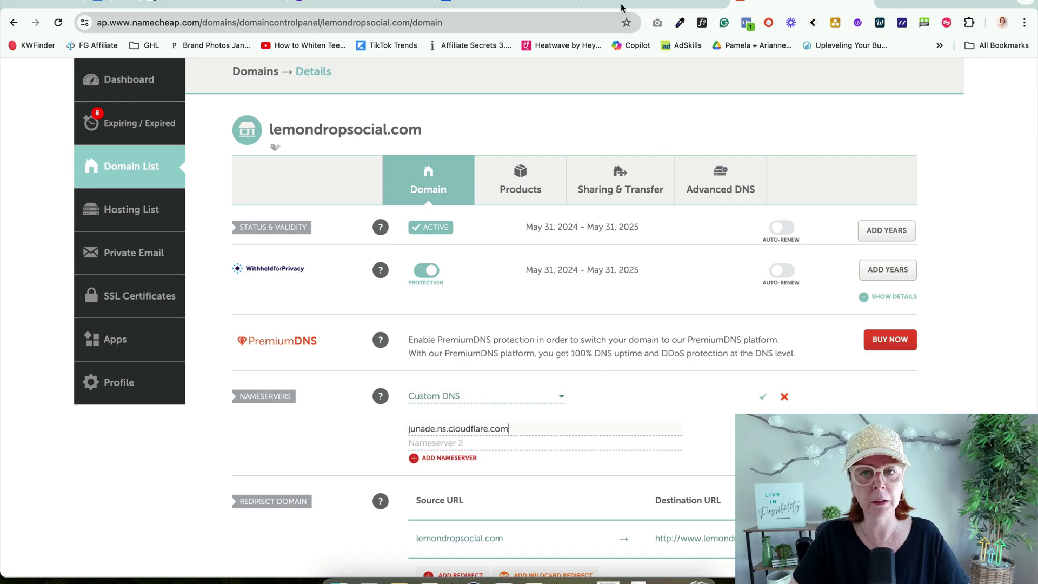
# Step: Add liz.ns.cloudflare.com as Nameserver 2 and save the custom nameservers
pyautogui.click(622, 2)
pyautogui.click(574, 444)
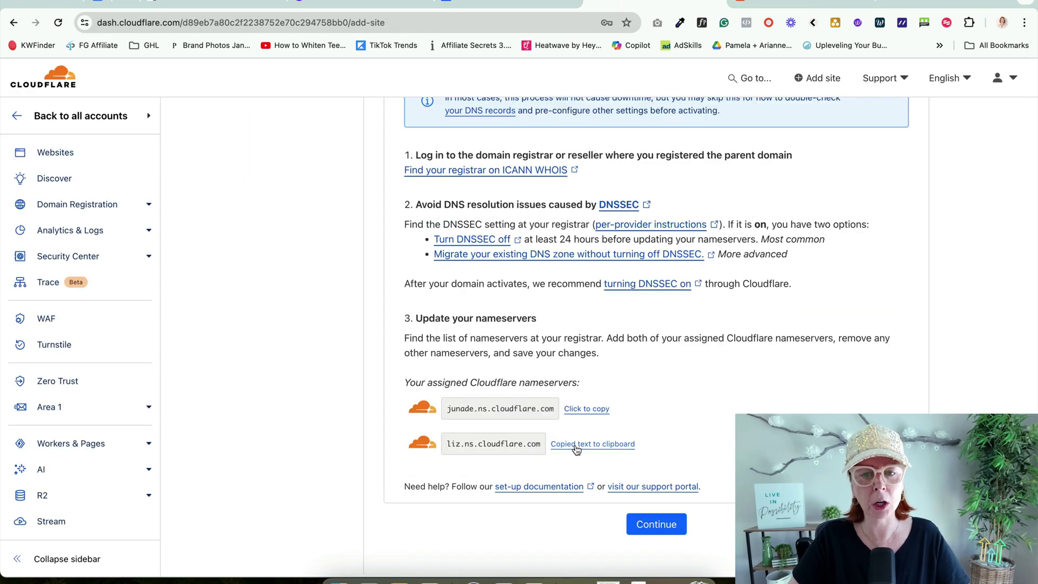
pyautogui.click(769, 3)
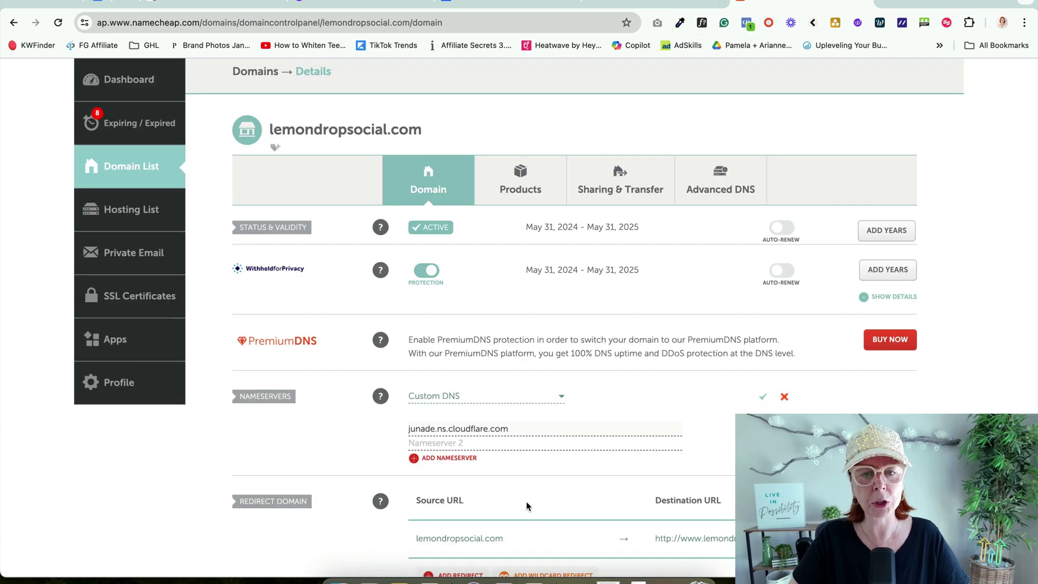
pyautogui.click(515, 443)
pyautogui.press('super+v')
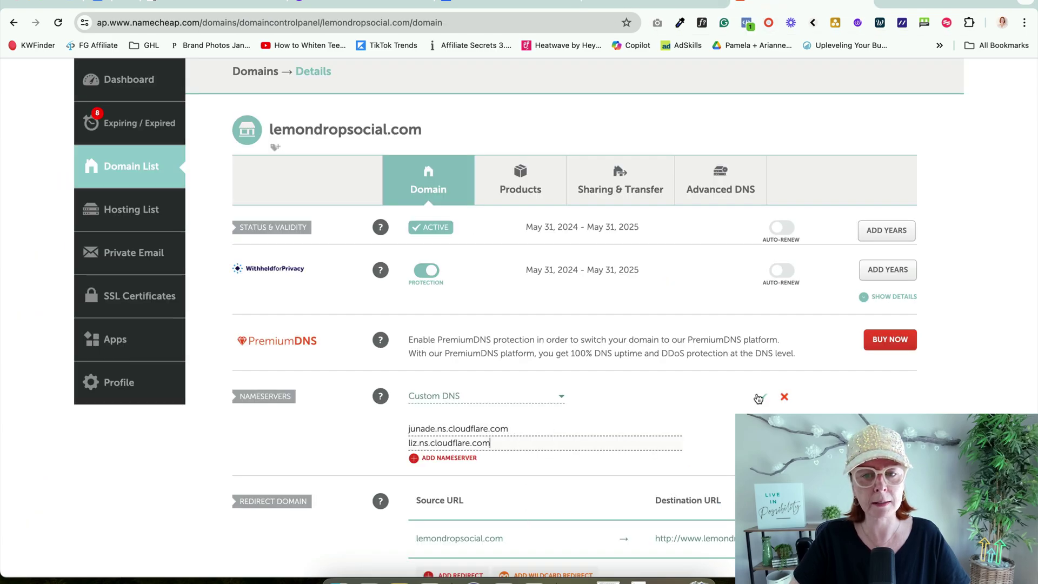
pyautogui.click(761, 397)
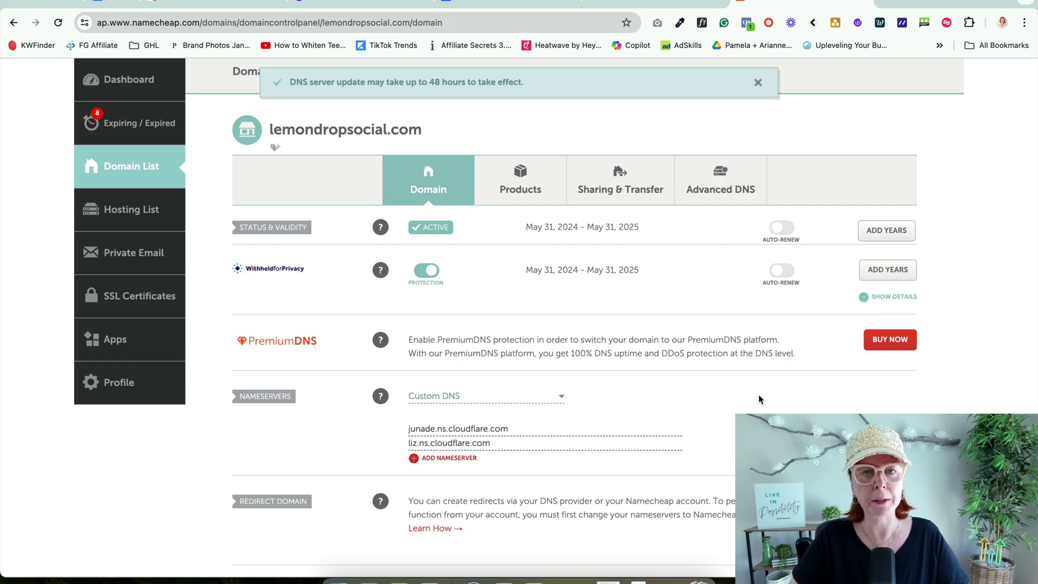
pyautogui.click(865, 2)
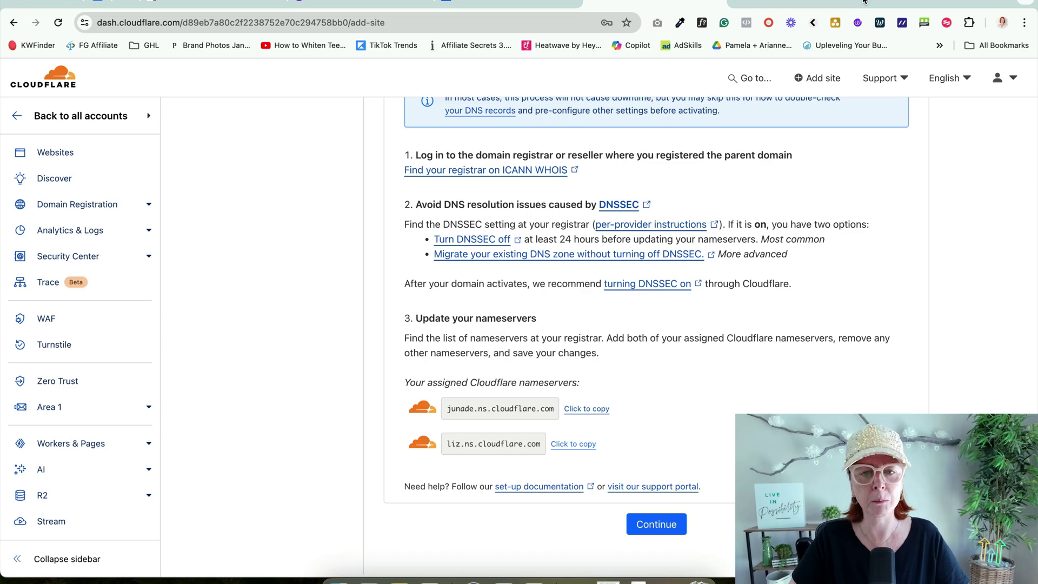
# Step: Confirm the nameservers were updated and go to the lemondropsocial.com overview
pyautogui.click(653, 533)
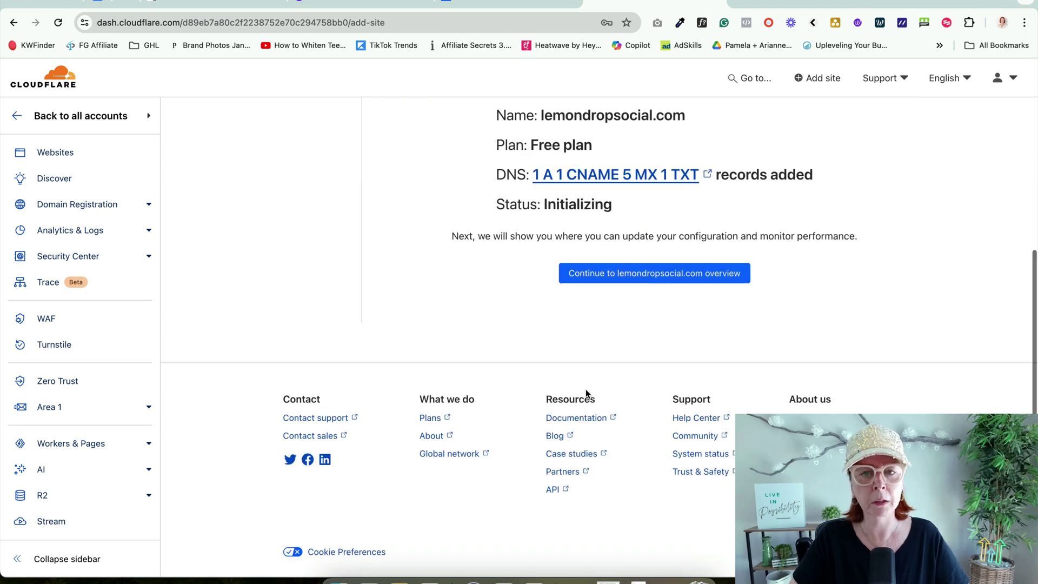
pyautogui.click(632, 337)
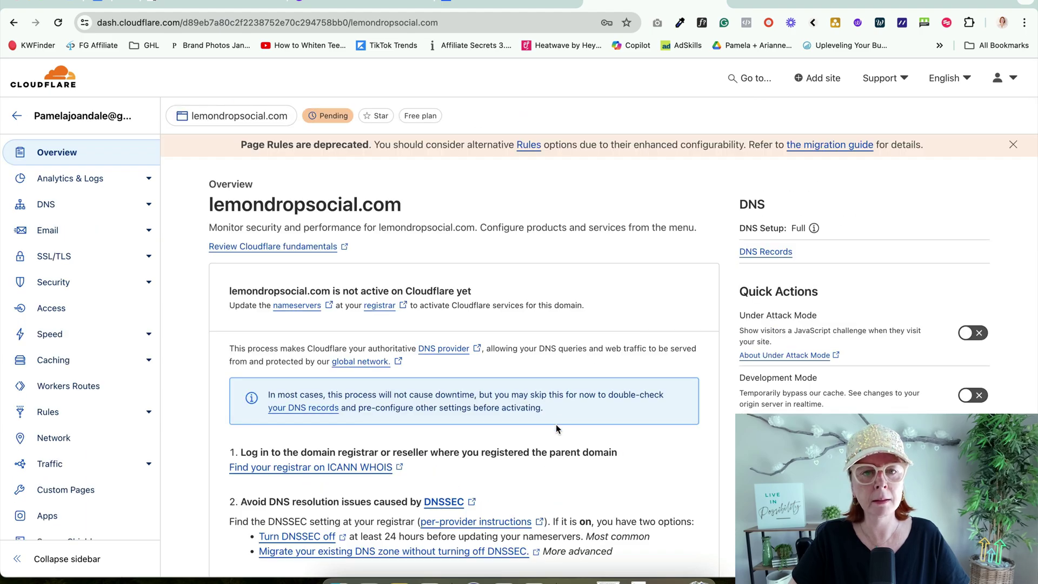
pyautogui.scroll(-1, 556, 429)
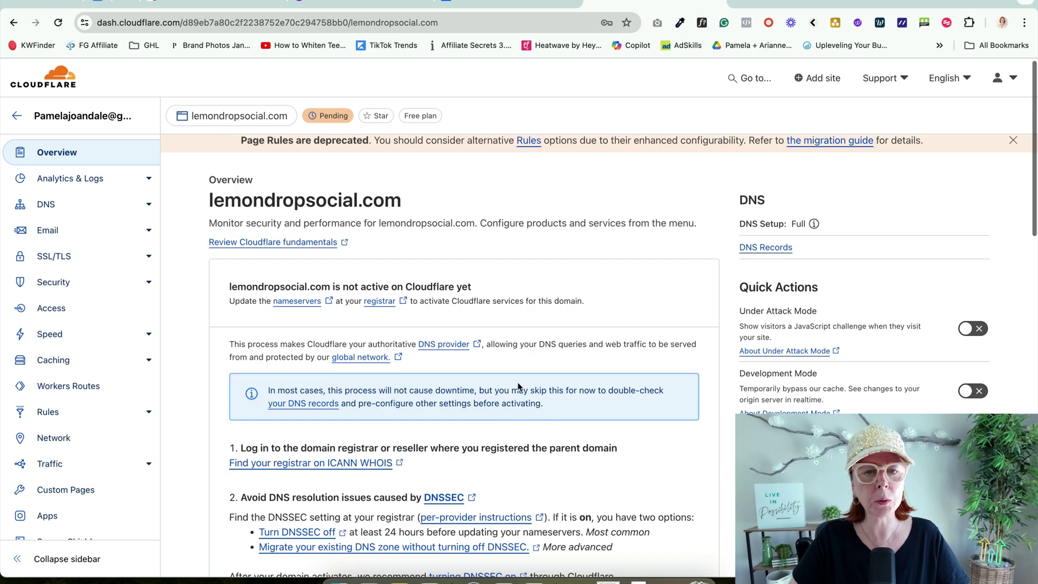
pyautogui.moveTo(327, 111)
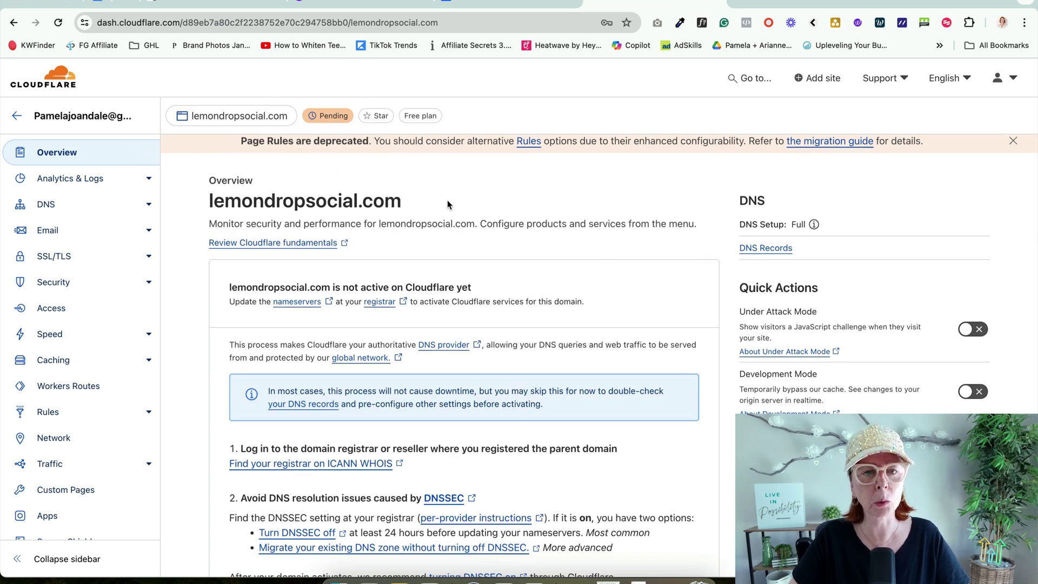
pyautogui.scroll(1, 446, 201)
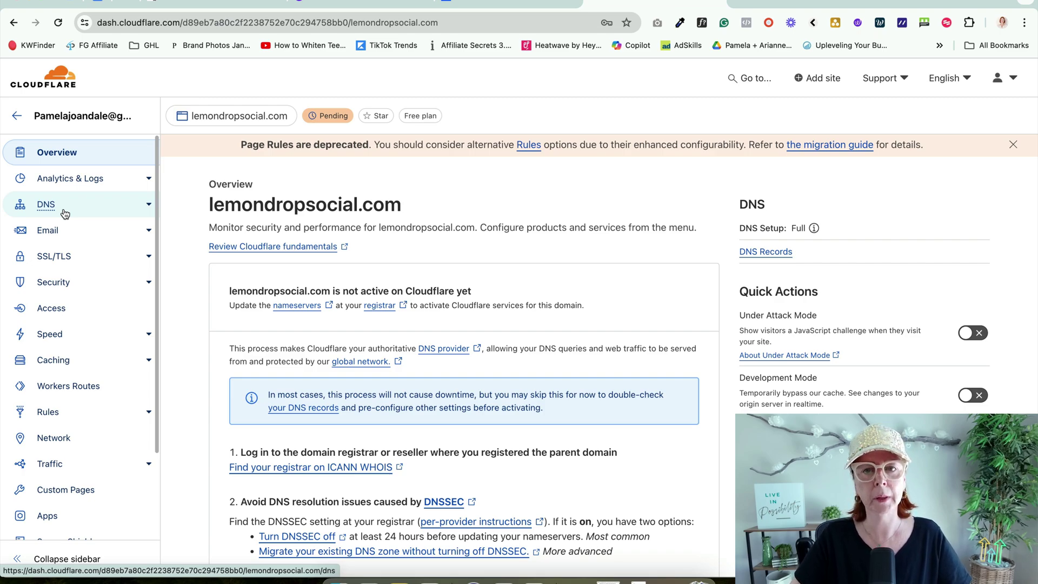
# Step: Read Cloudflare's activation email in Gmail, then return to the domain dashboard
pyautogui.click(683, 4)
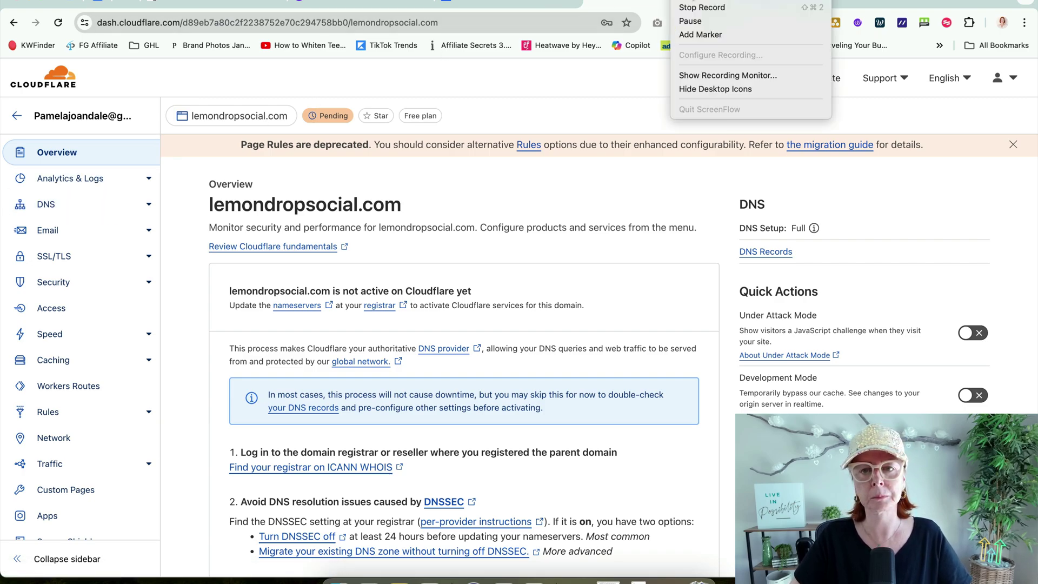
pyautogui.click(697, 22)
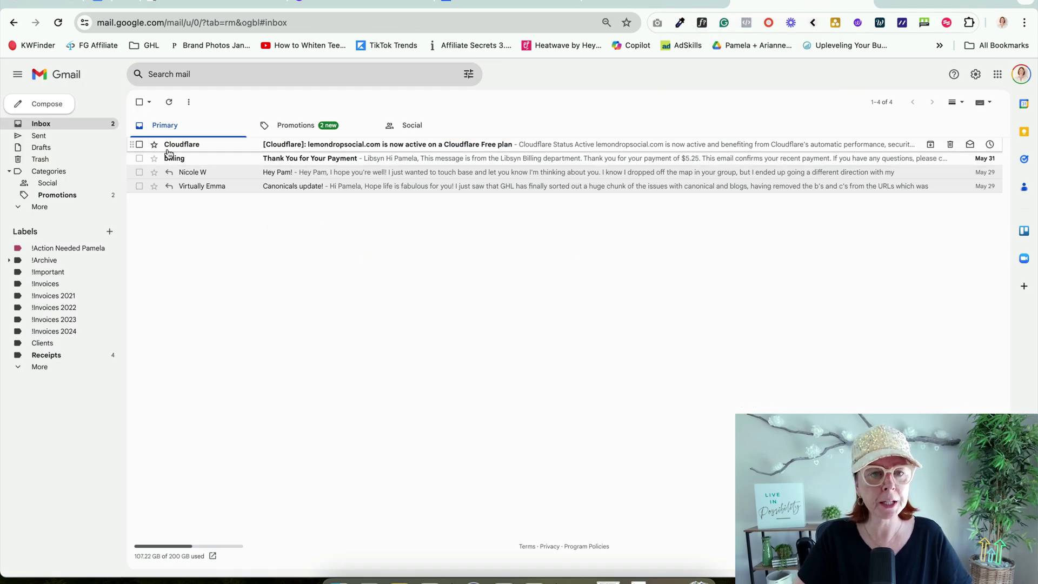
pyautogui.click(359, 149)
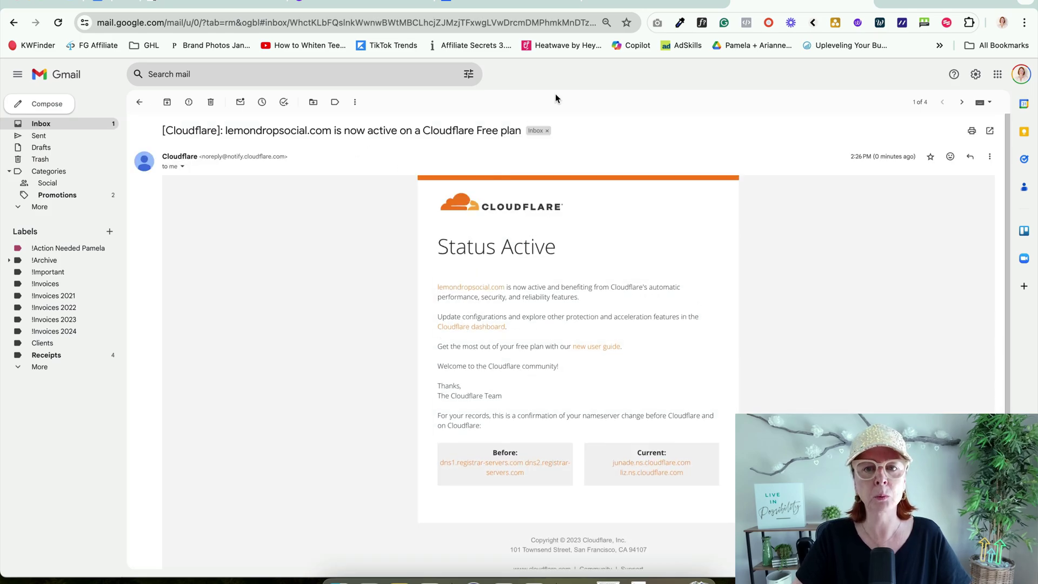
pyautogui.click(630, 3)
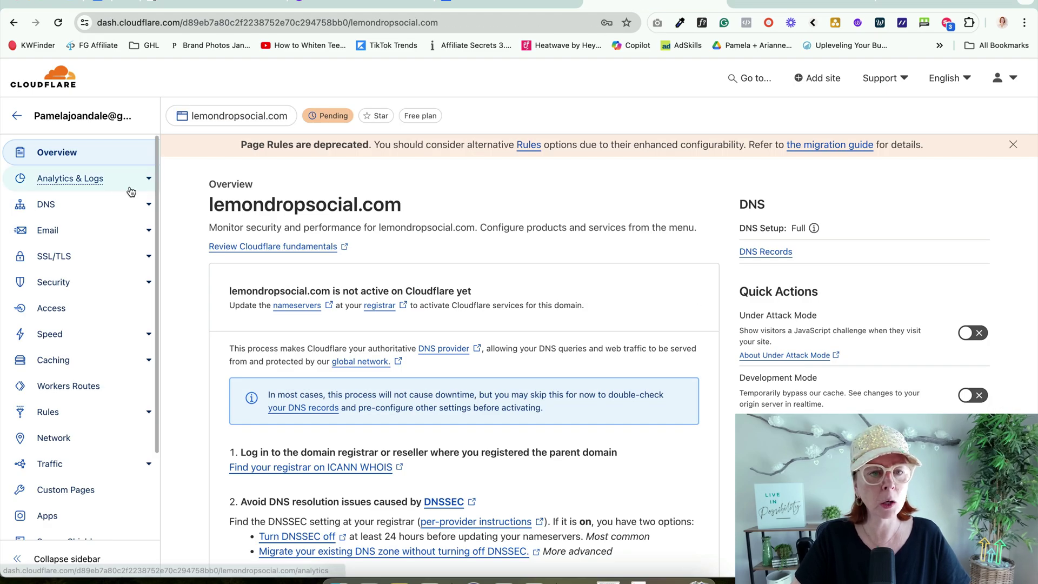
# Step: Open lemondropsocial.com's DNS Records, then switch to the Client Tracks browser window
pyautogui.click(48, 206)
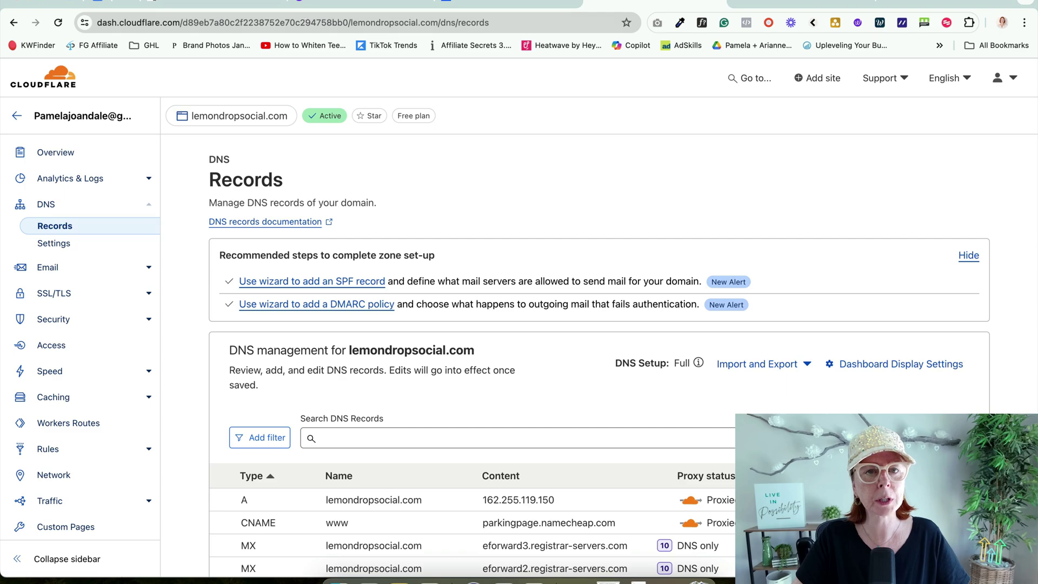
pyautogui.click(256, 0)
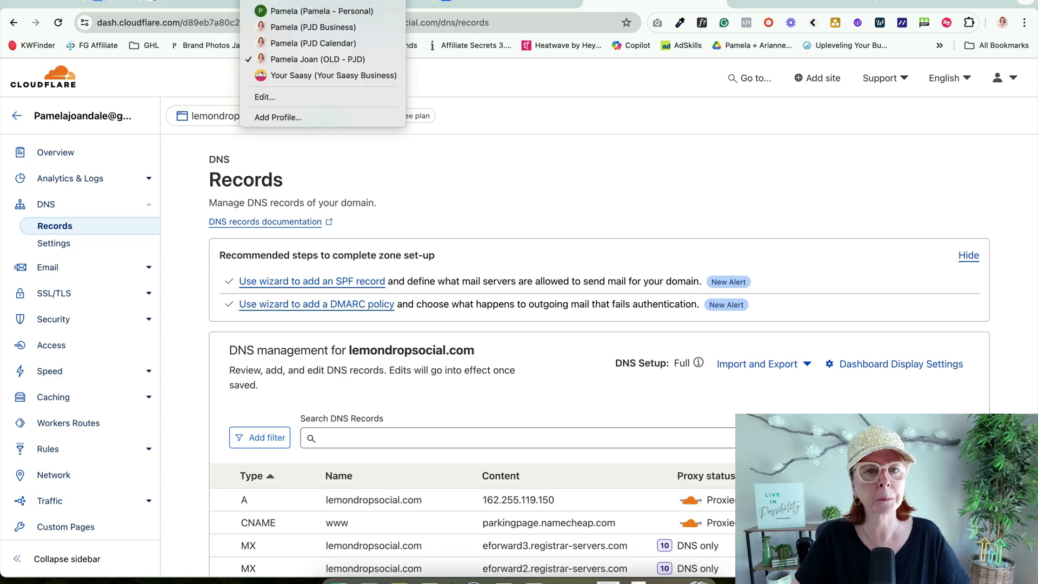
pyautogui.click(309, 8)
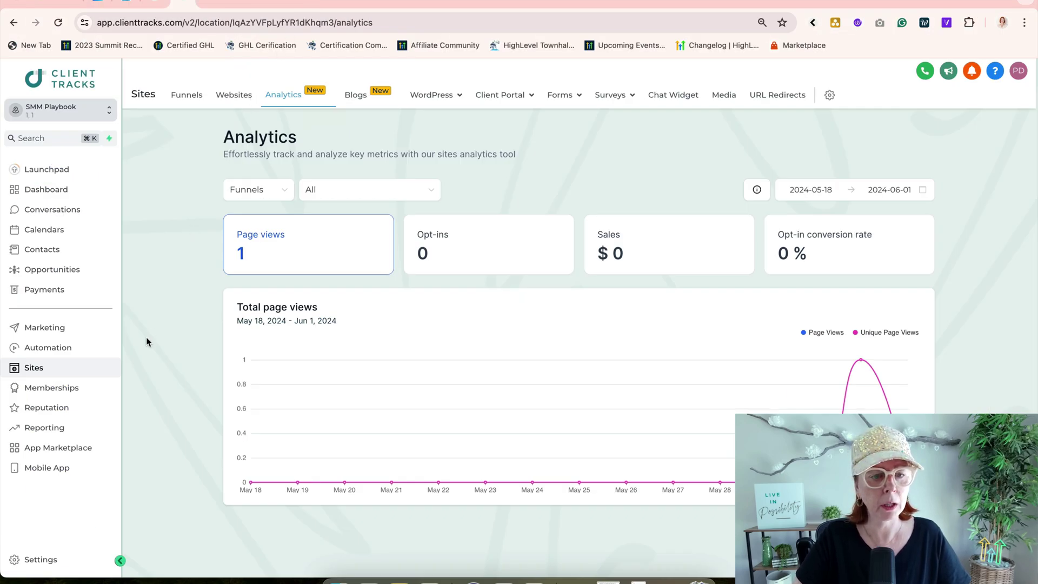
# Step: Start adding a domain in Settings > Domains, clearing the wrongly pasted nameserver
pyautogui.click(46, 561)
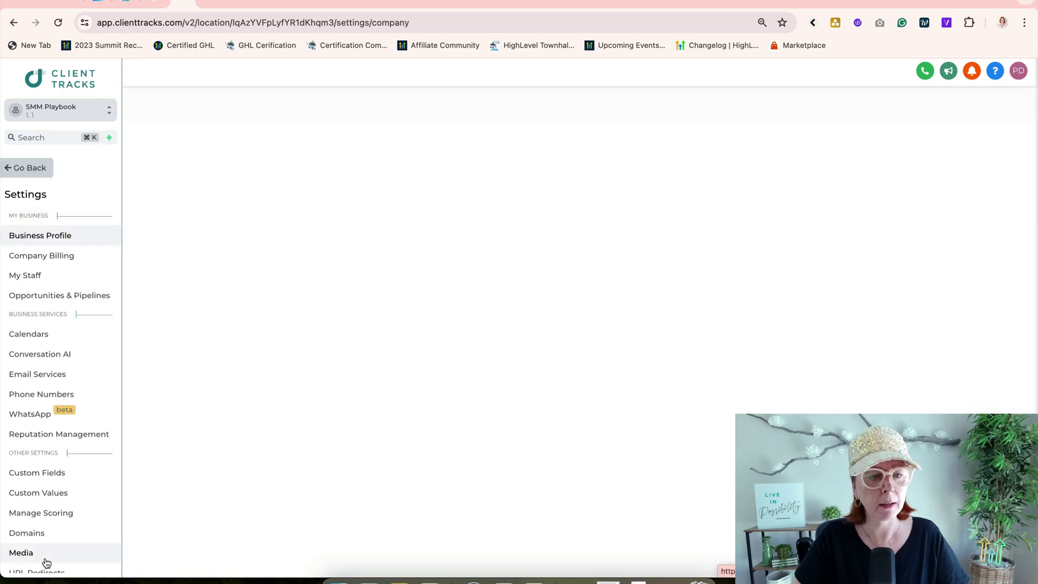
pyautogui.click(28, 534)
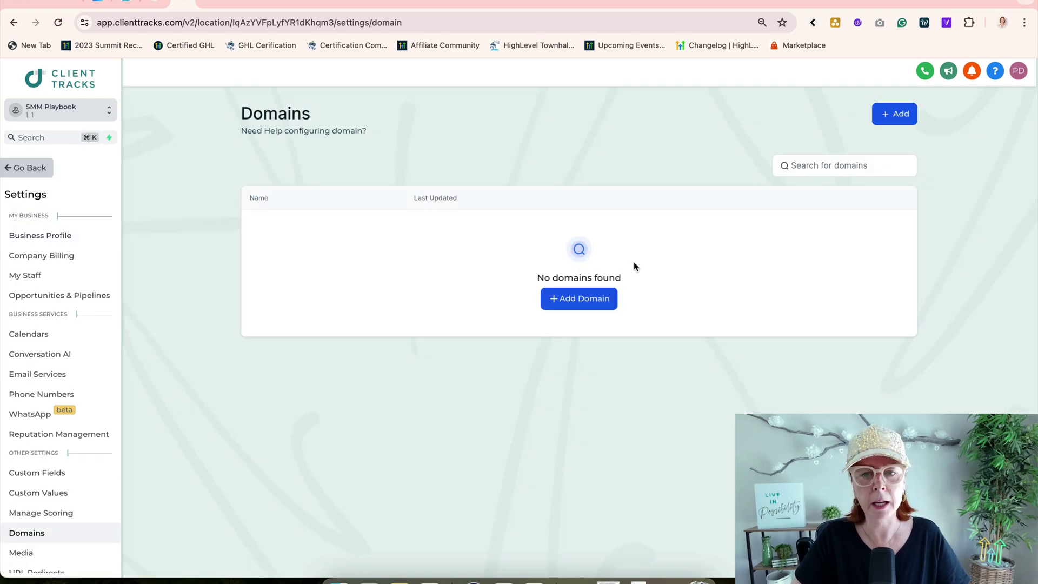
pyautogui.click(584, 298)
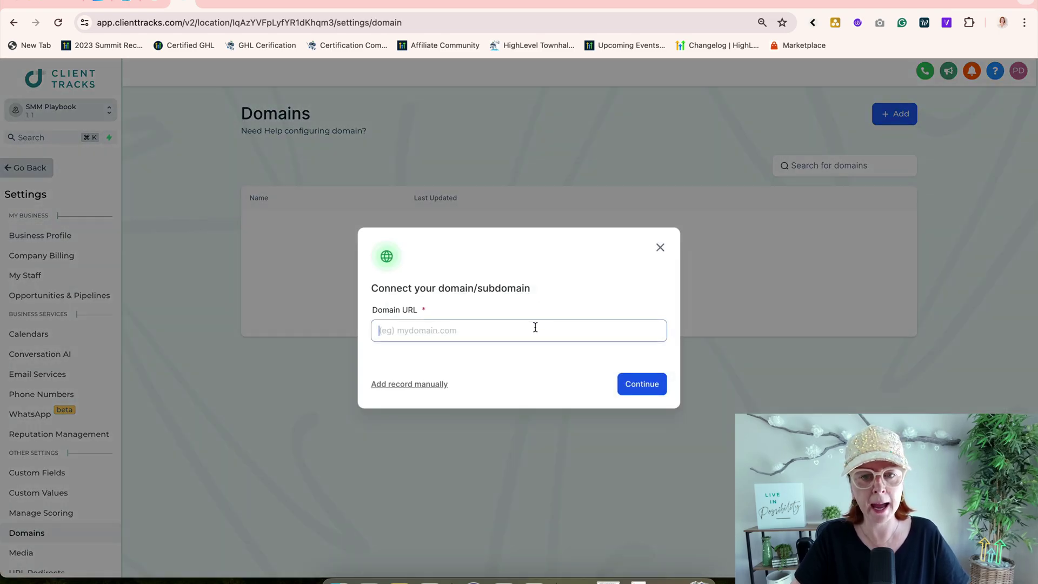
pyautogui.write('liz.ns.cloudflare.com')
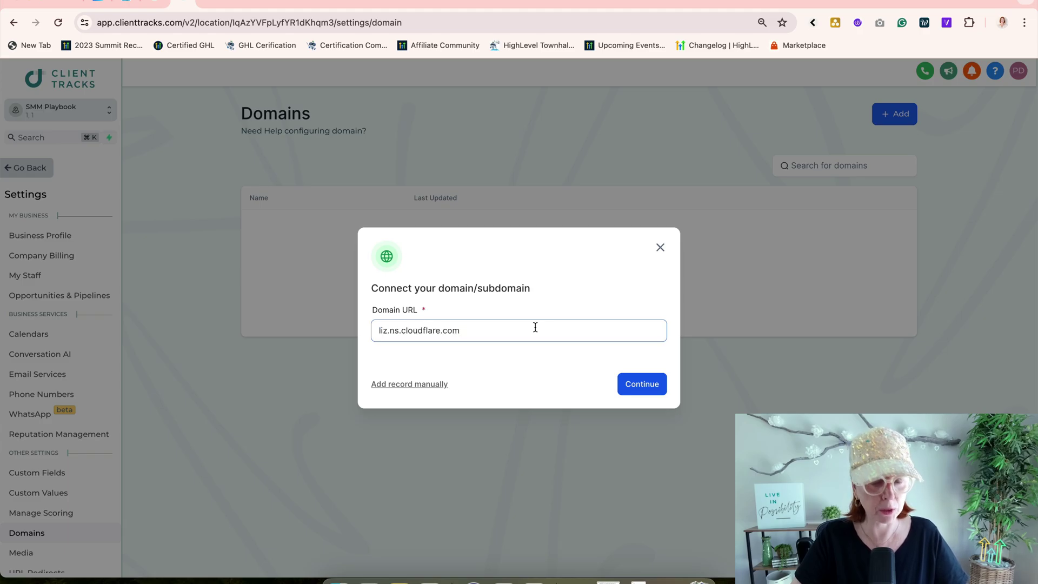
pyautogui.press('super+a')
pyautogui.press('BackSpace')
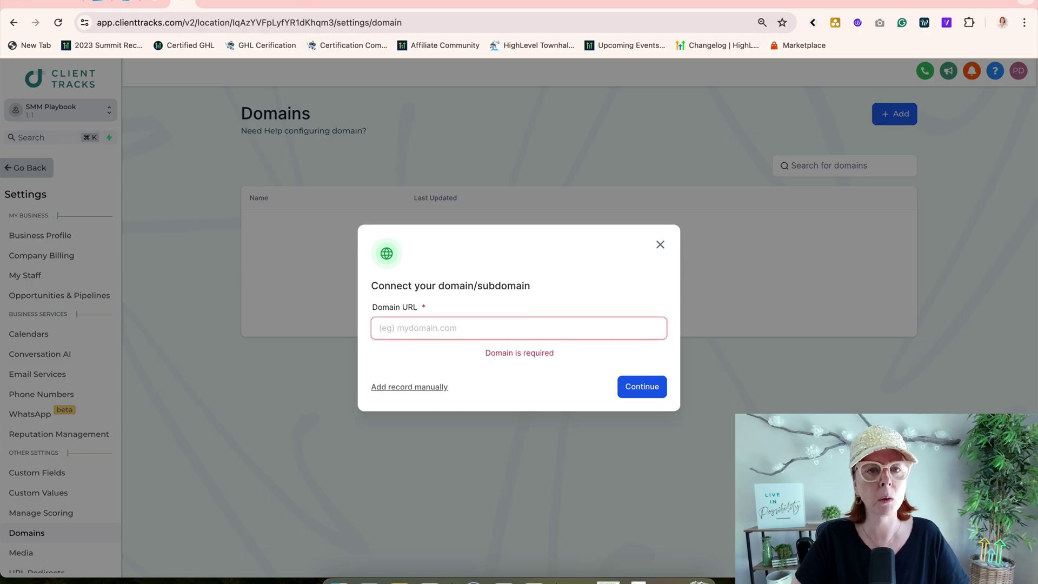
# Step: Select lemondropsocial.com from the Cloudflare DNS page heading for copying
pyautogui.click(260, 1)
pyautogui.click(339, 60)
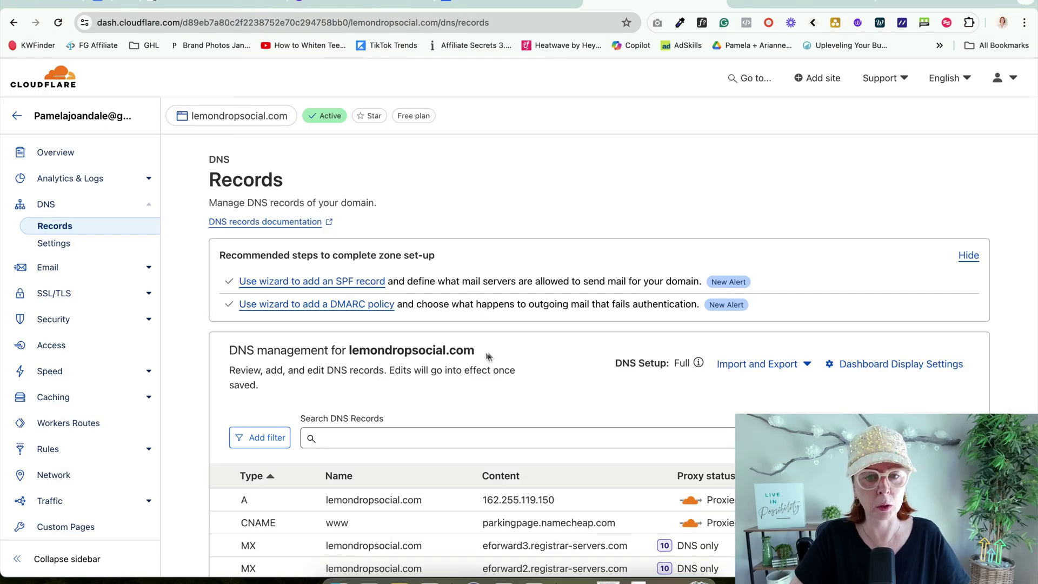
pyautogui.moveTo(491, 351); pyautogui.dragTo(353, 352)
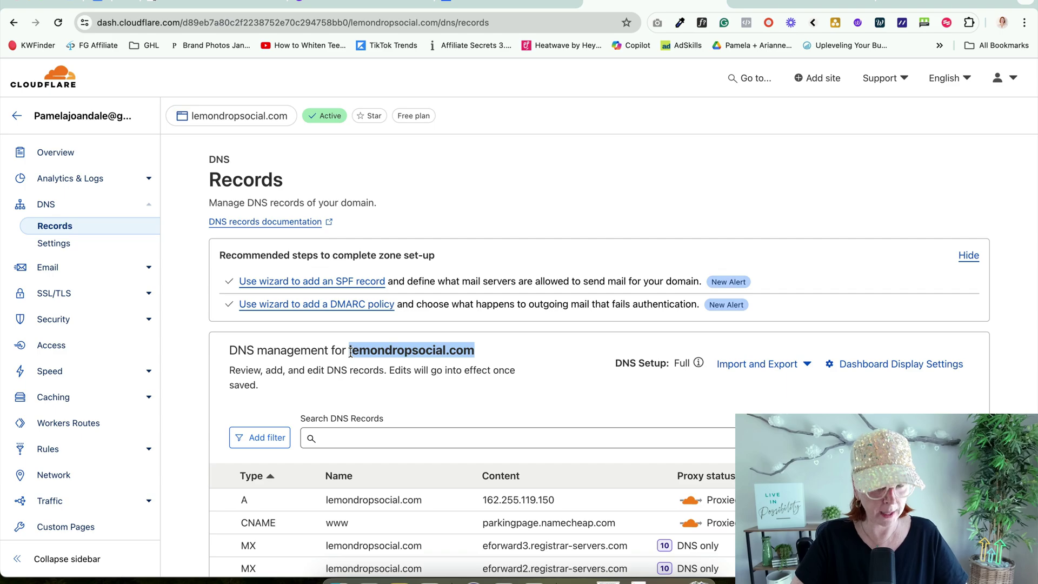
pyautogui.click(260, 0)
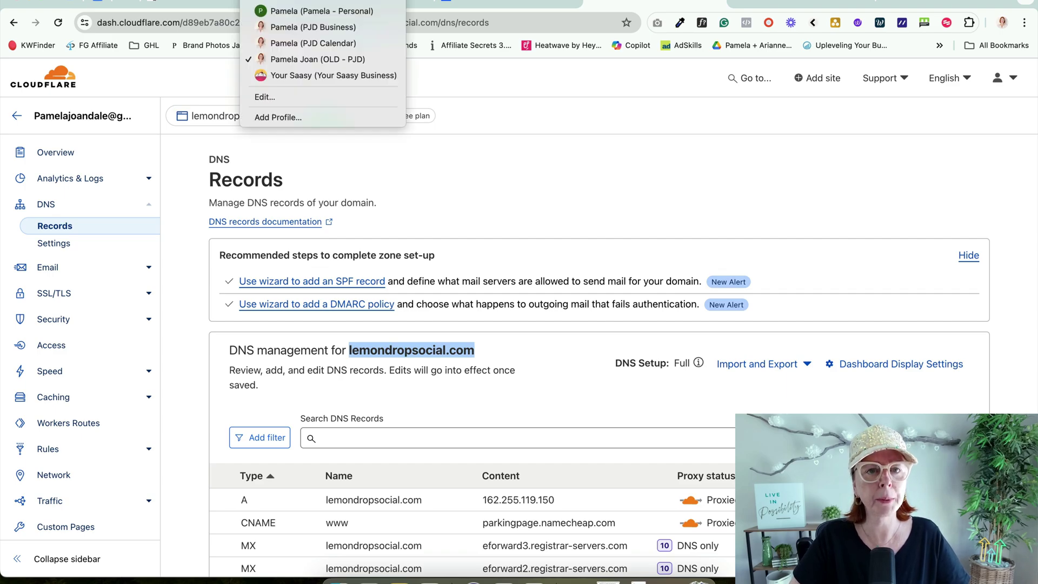
# Step: Enter lemondropsocial.com as the Domain URL with www kept on, then authorize via Cloudflare
pyautogui.click(314, 11)
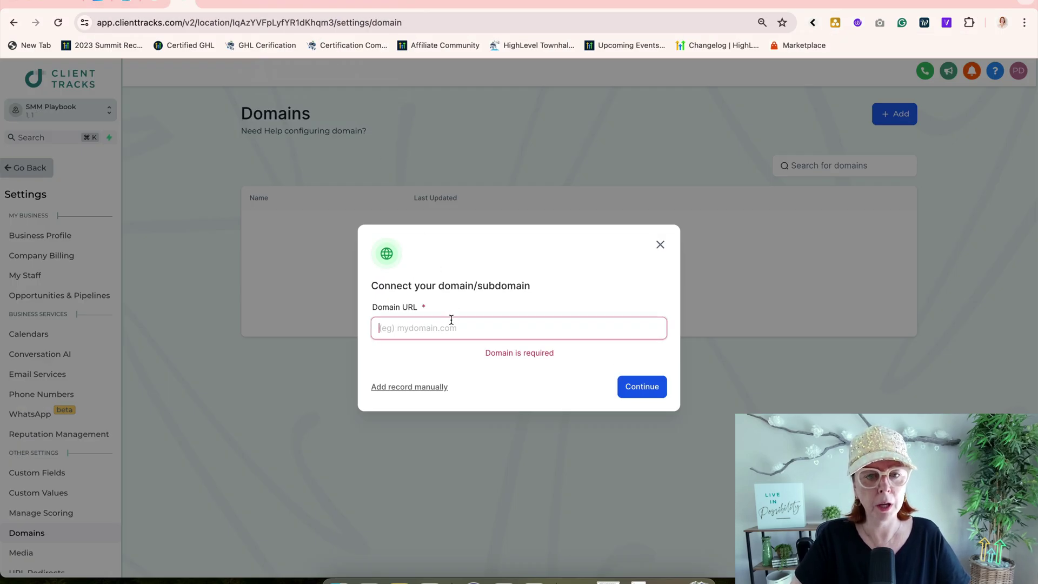
pyautogui.write('lemondropsocial.com')
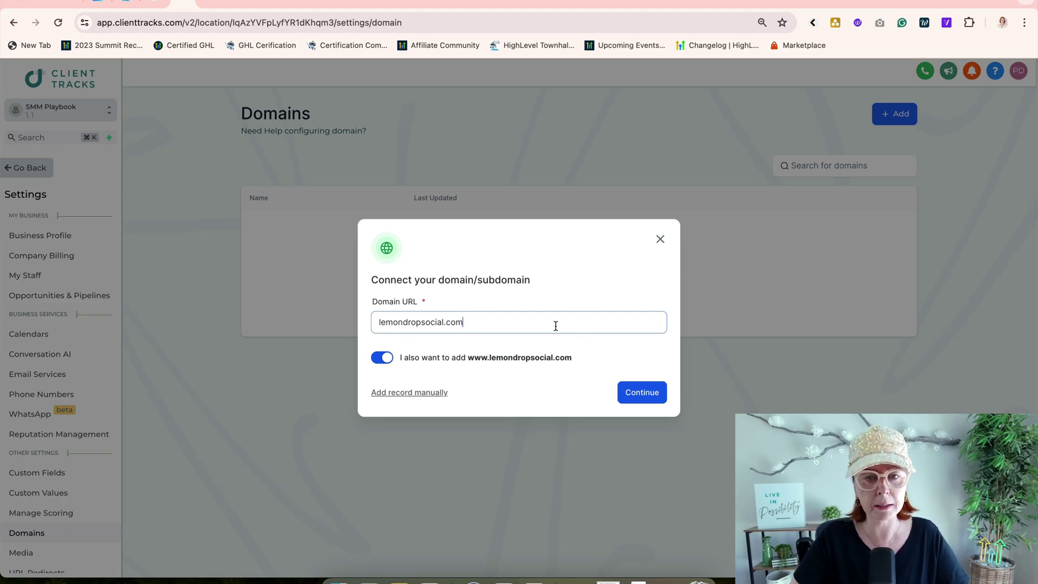
pyautogui.click(639, 392)
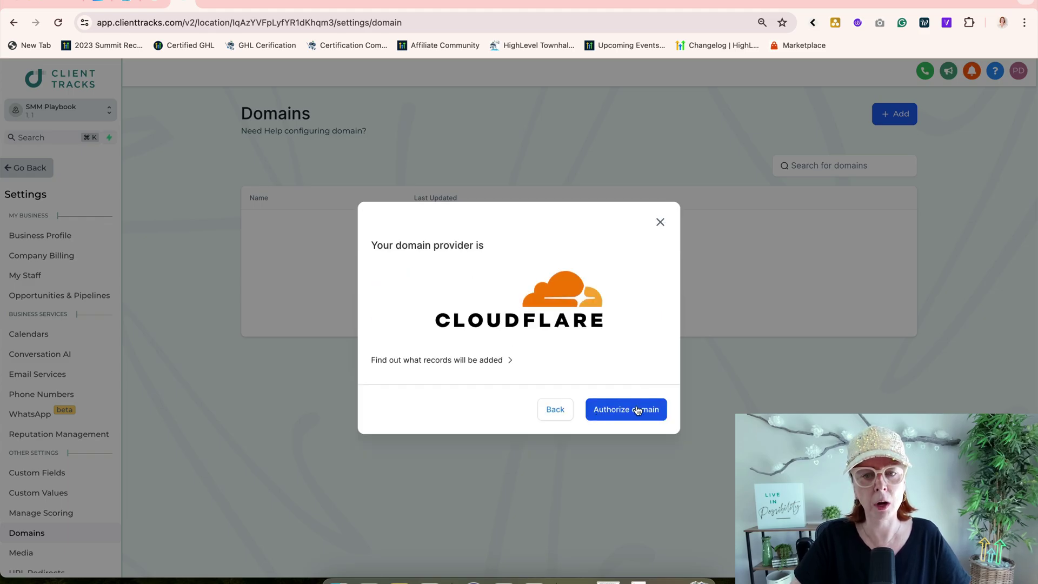
pyautogui.click(638, 410)
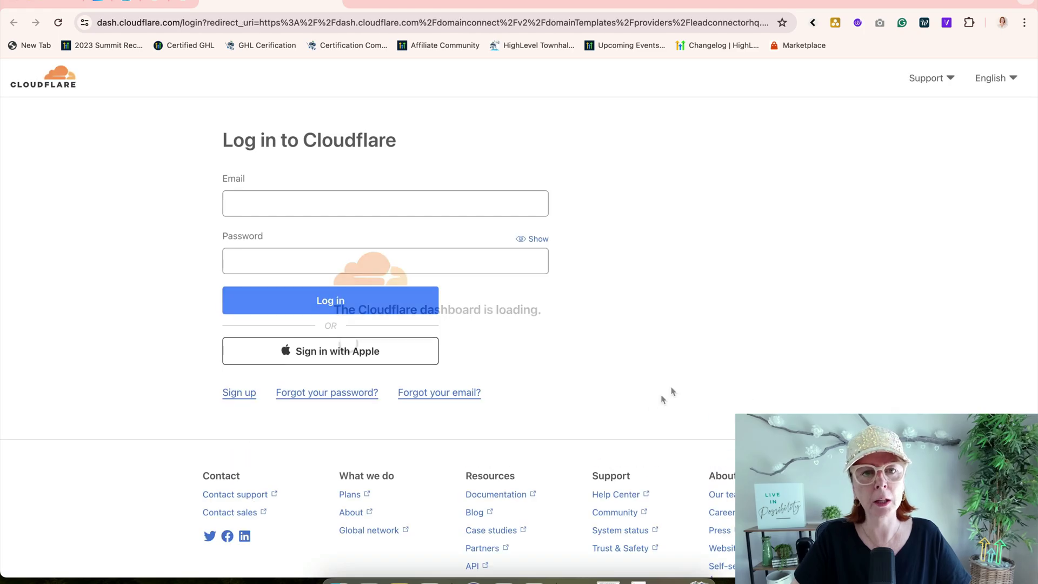
# Step: Log in to Cloudflare with the account e-mail and Chrome's saved password
pyautogui.click(280, 203)
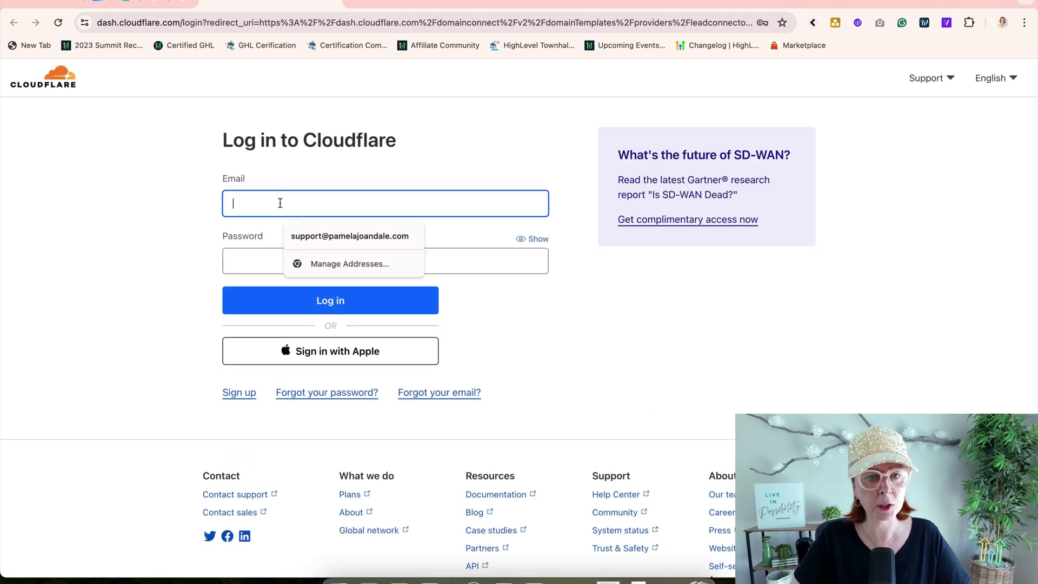
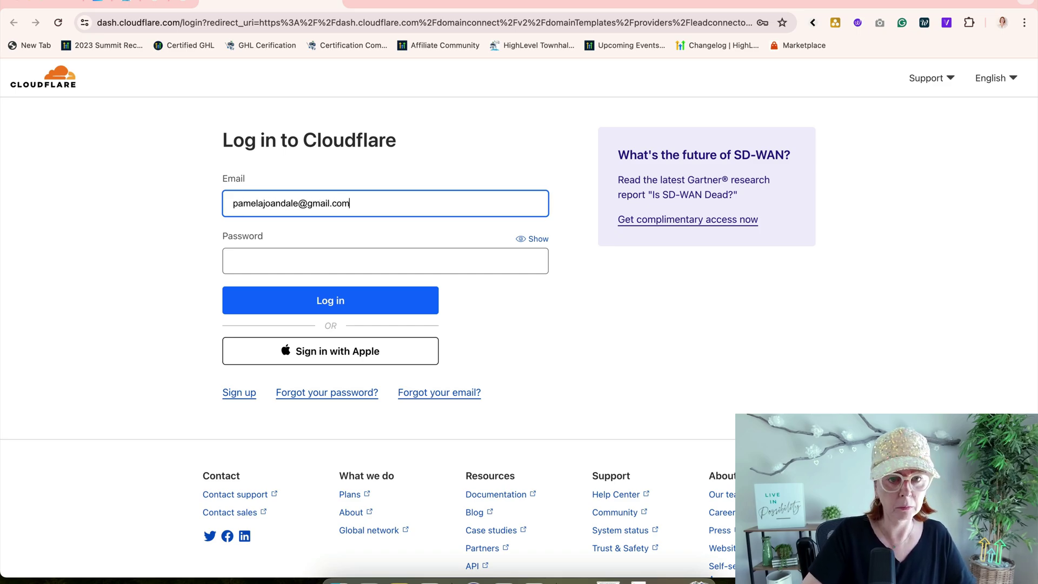
pyautogui.click(298, 259)
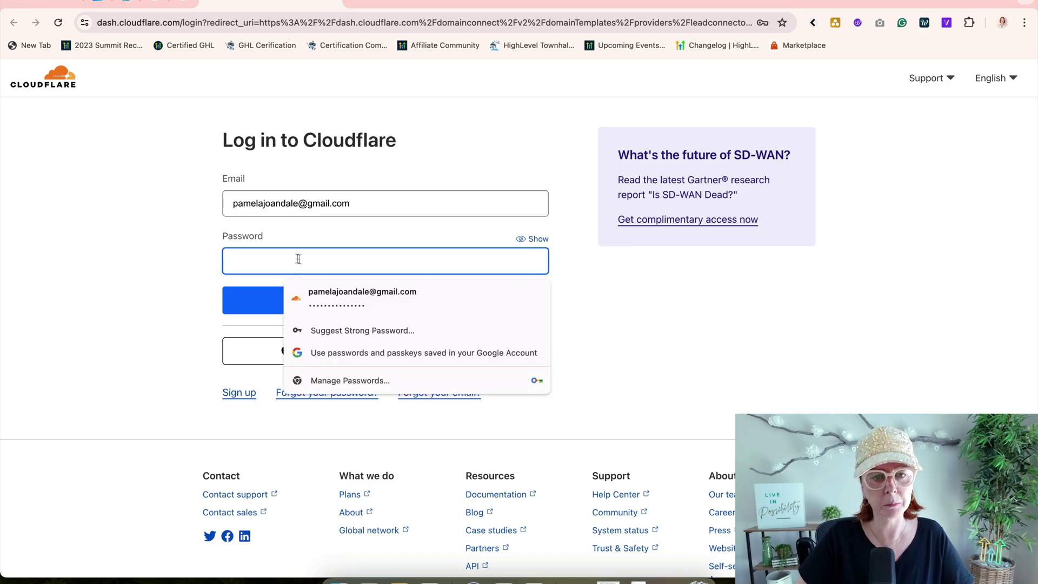
pyautogui.click(366, 297)
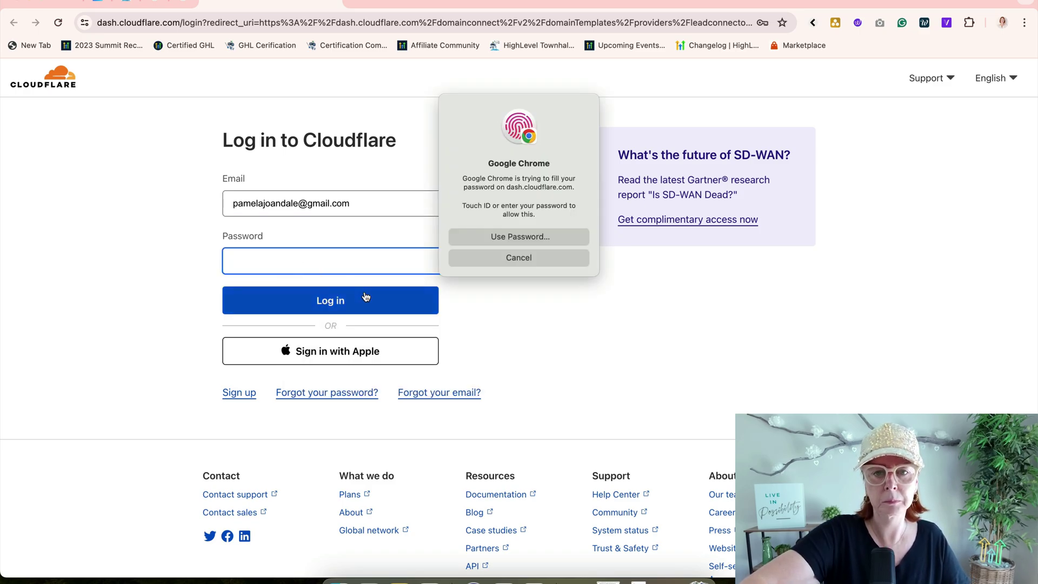
pyautogui.click(365, 296)
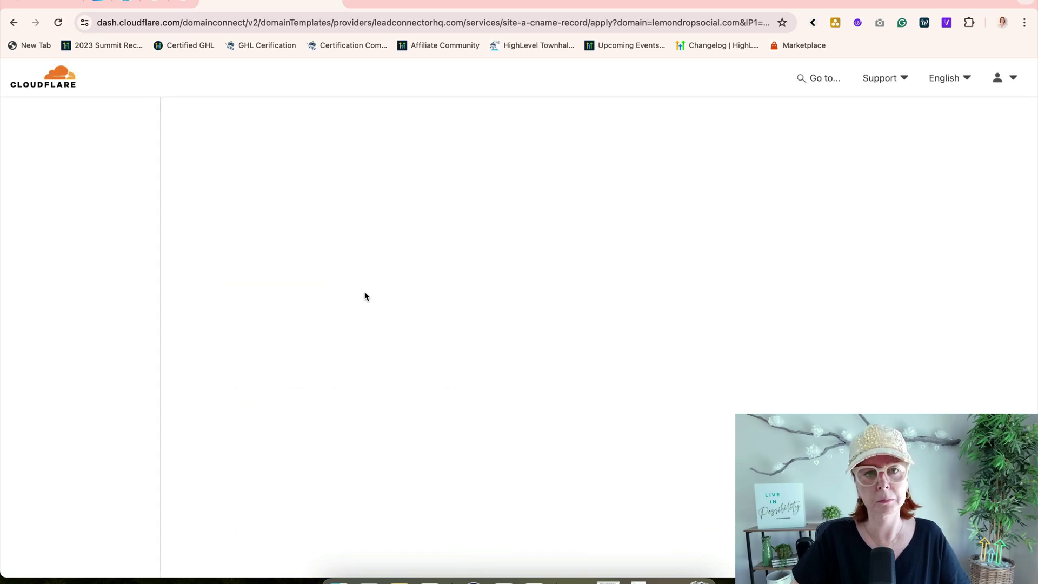
# Step: Authorize LeadConnector's records for lemondropsocial.com, confirming the domain and deleting conflicting records
pyautogui.scroll(-2, 459, 325)
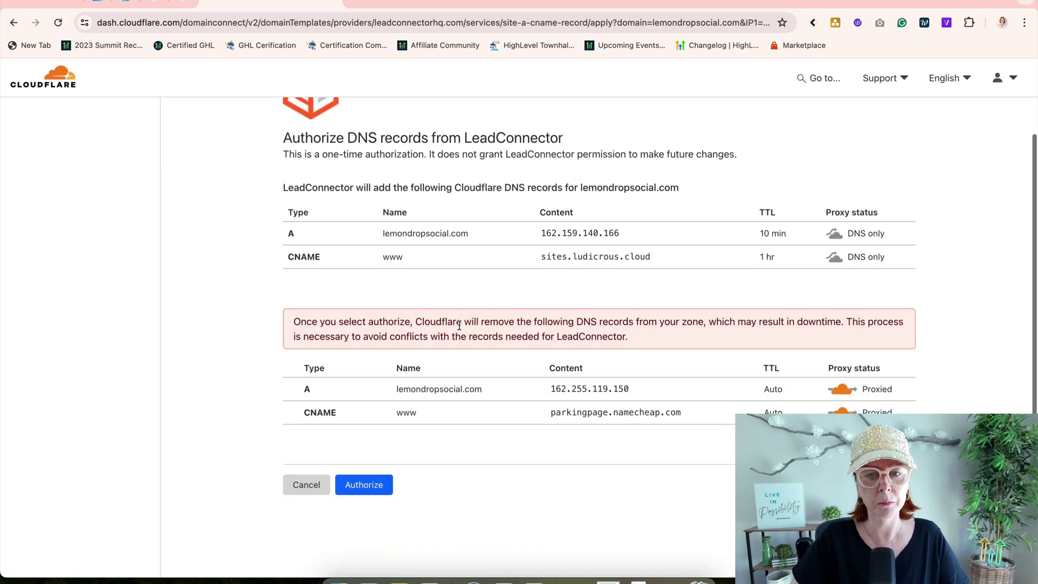
pyautogui.click(375, 486)
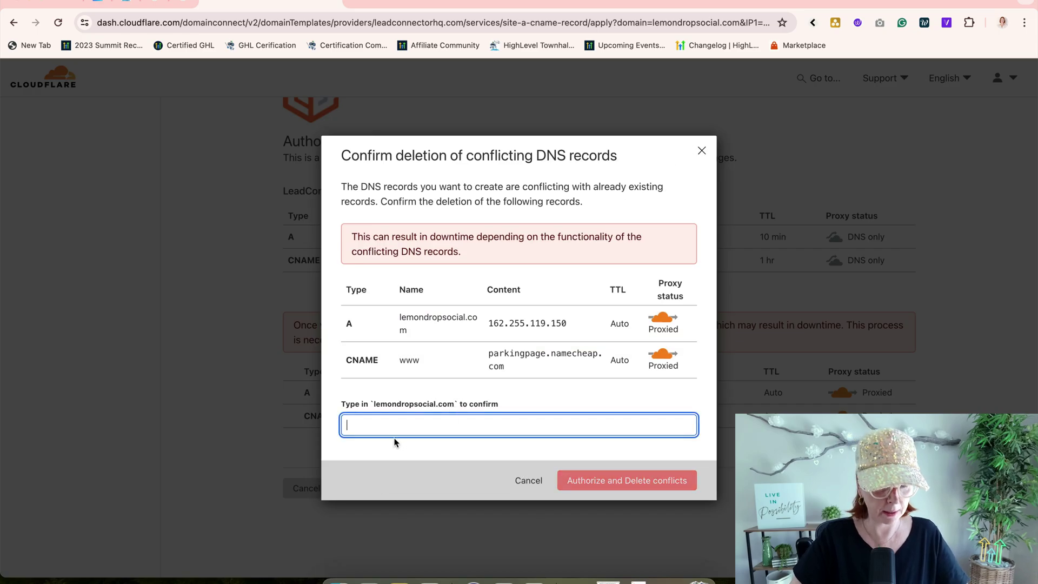
pyautogui.write('lemondropsocial.com')
pyautogui.click(615, 484)
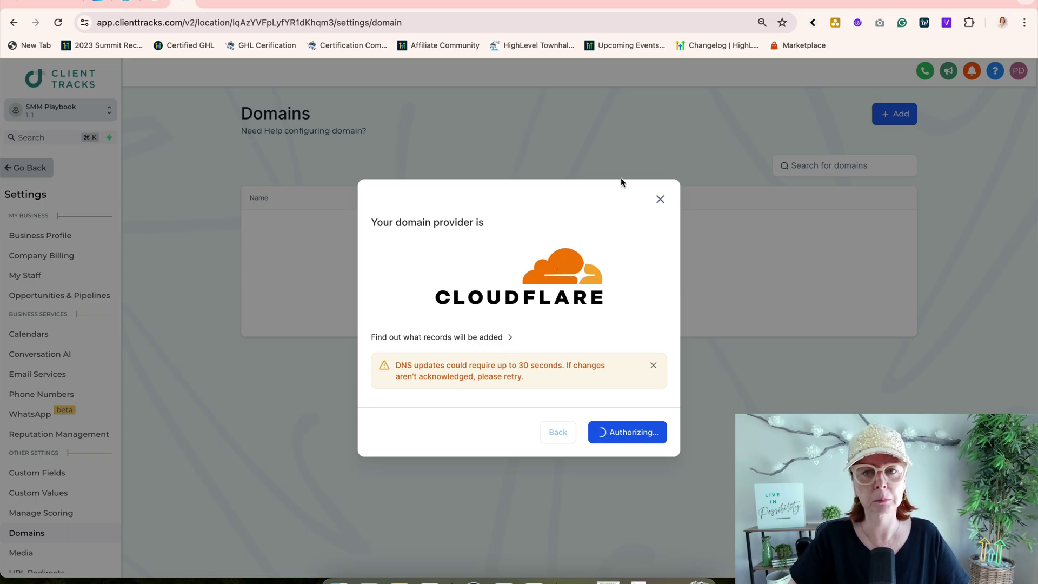
# Step: Choose the Social Bio Page funnel with Link In Bio Page as its default step
pyautogui.click(676, 1)
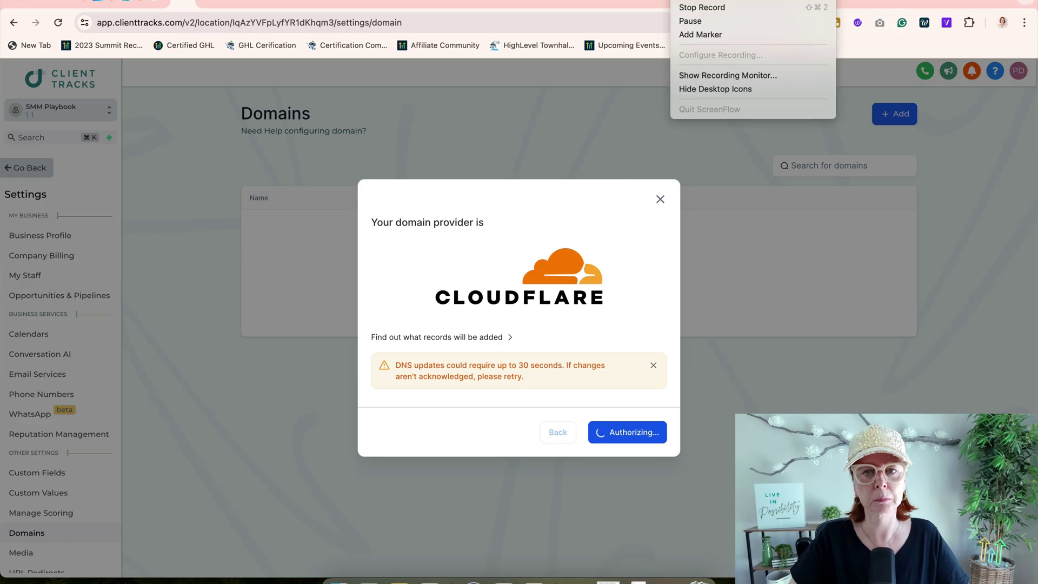
pyautogui.click(689, 21)
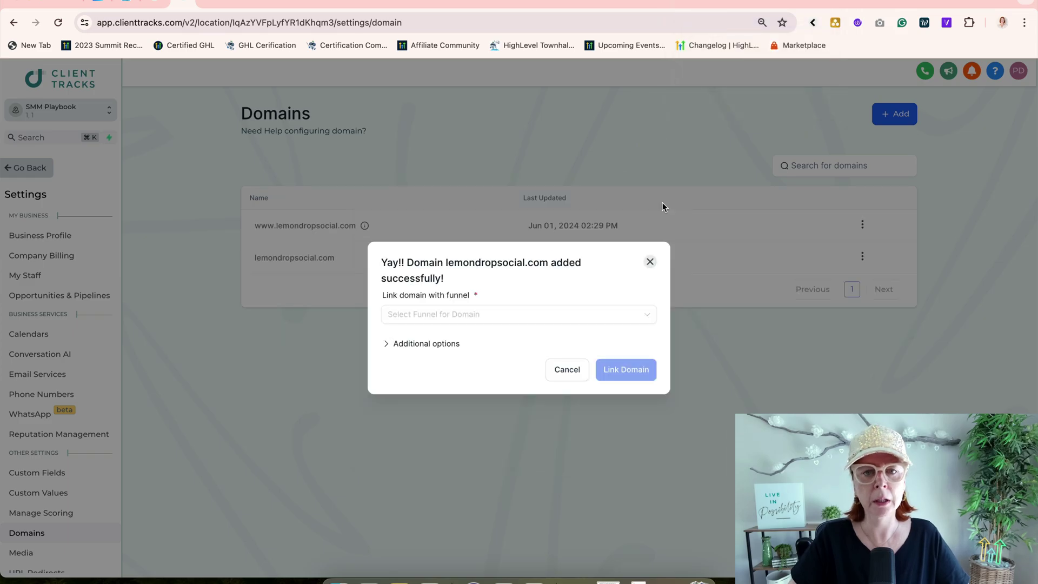
pyautogui.click(490, 313)
pyautogui.click(498, 339)
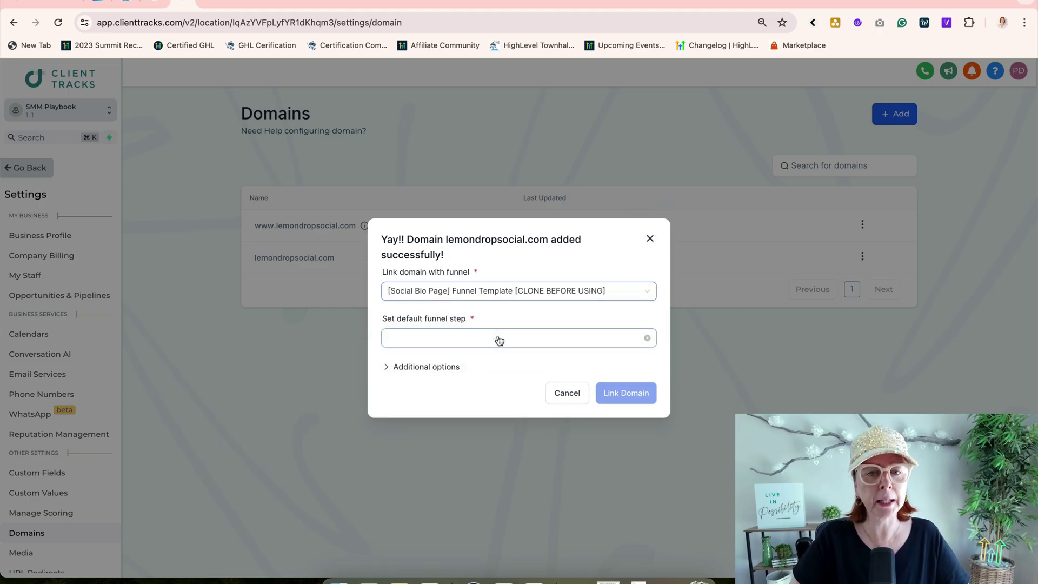
pyautogui.click(498, 339)
pyautogui.click(490, 365)
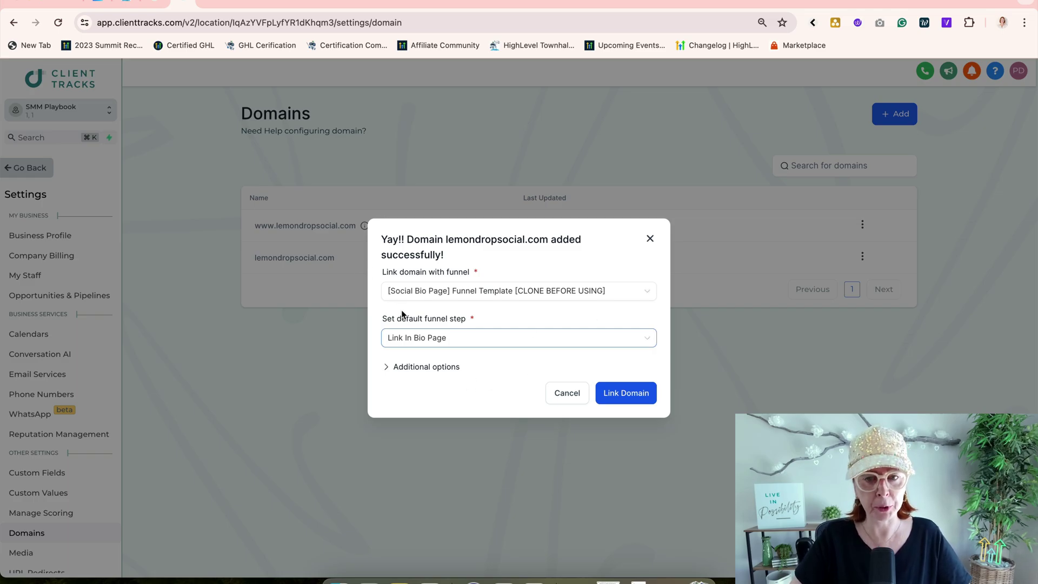
# Step: Set the first funnel page as the 404 page and link the domain
pyautogui.click(440, 368)
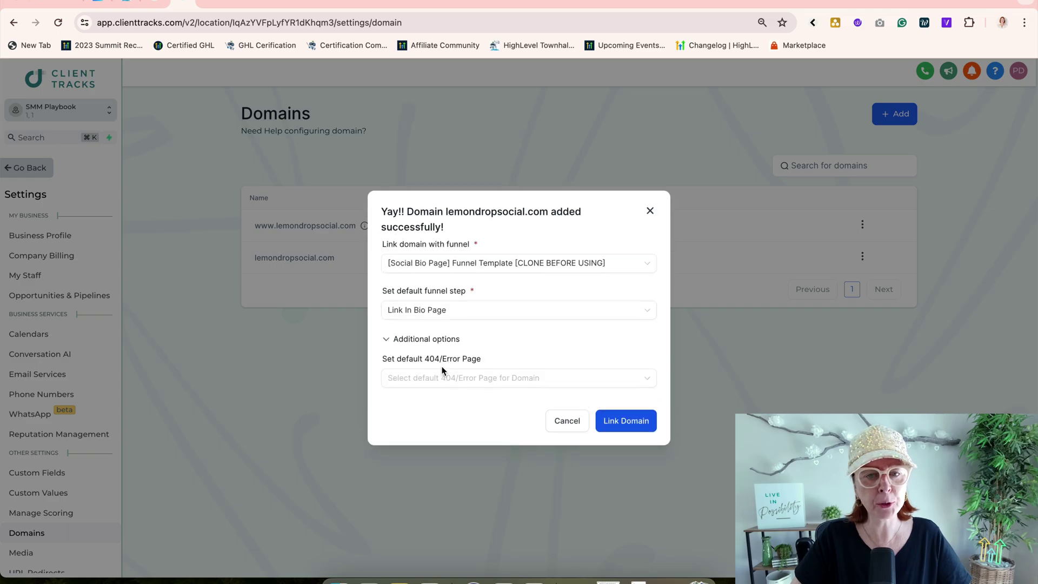
pyautogui.click(503, 378)
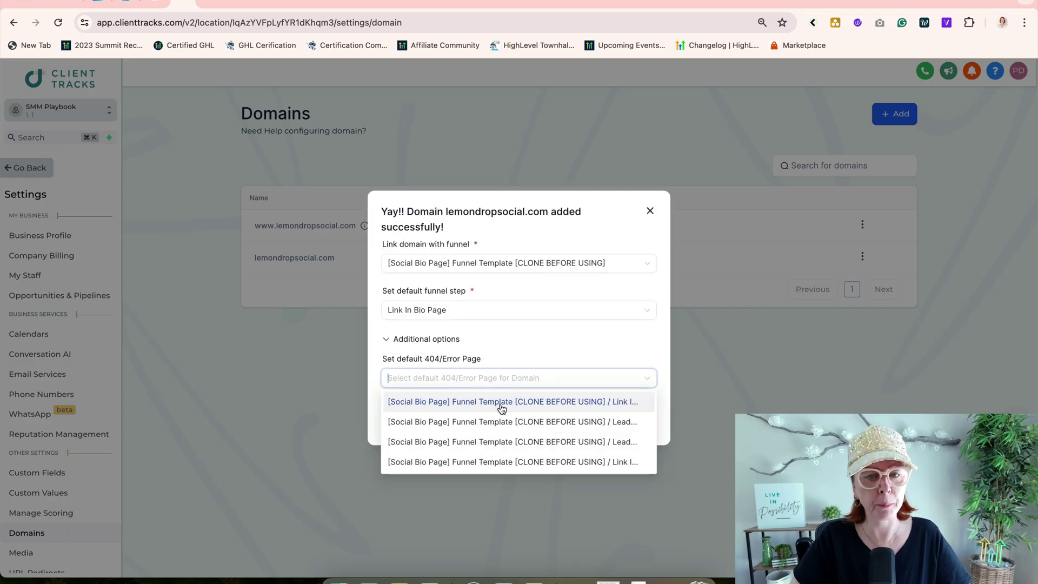
pyautogui.click(502, 407)
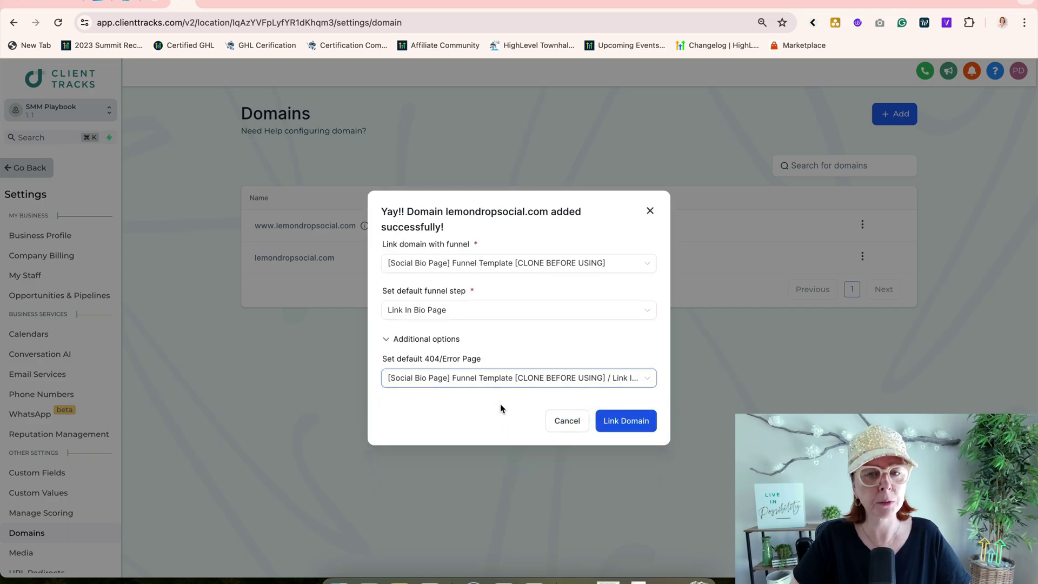
pyautogui.click(627, 422)
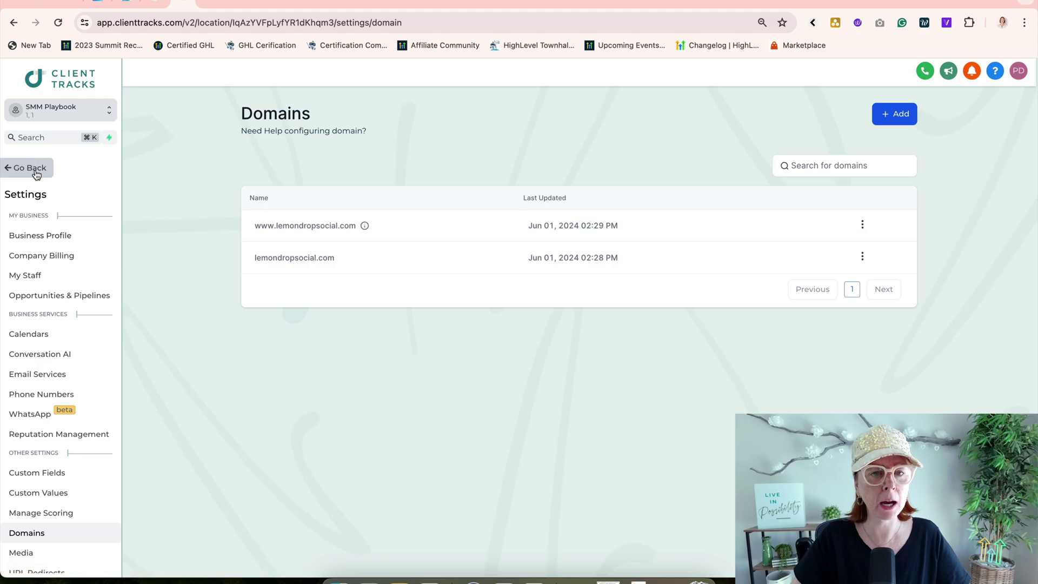
# Step: Open the Social Bio Page funnel under Sites > Funnels and confirm its Settings domain reads lemondropsocial.com
pyautogui.click(34, 169)
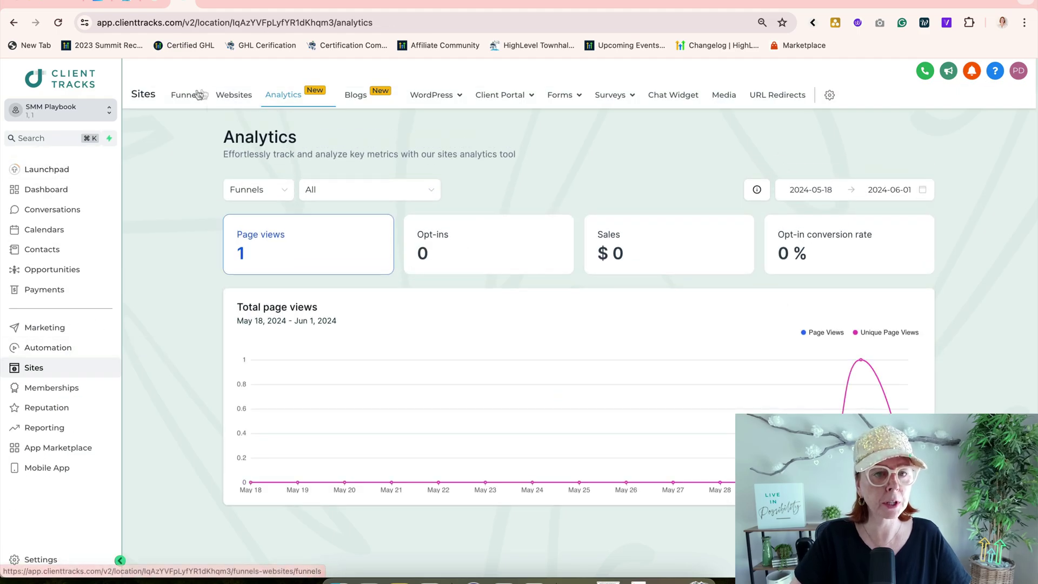
pyautogui.click(200, 96)
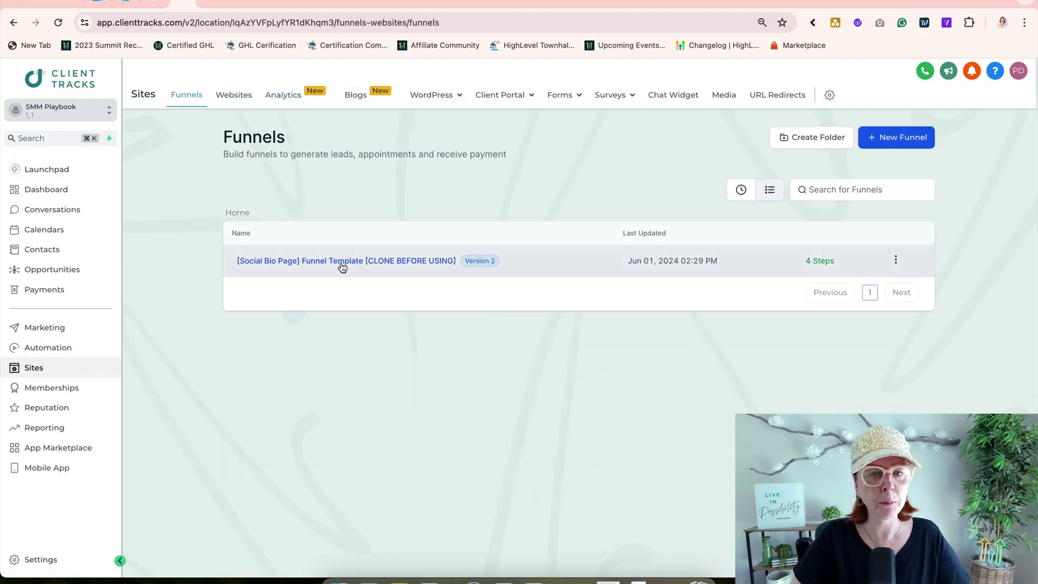
pyautogui.click(343, 262)
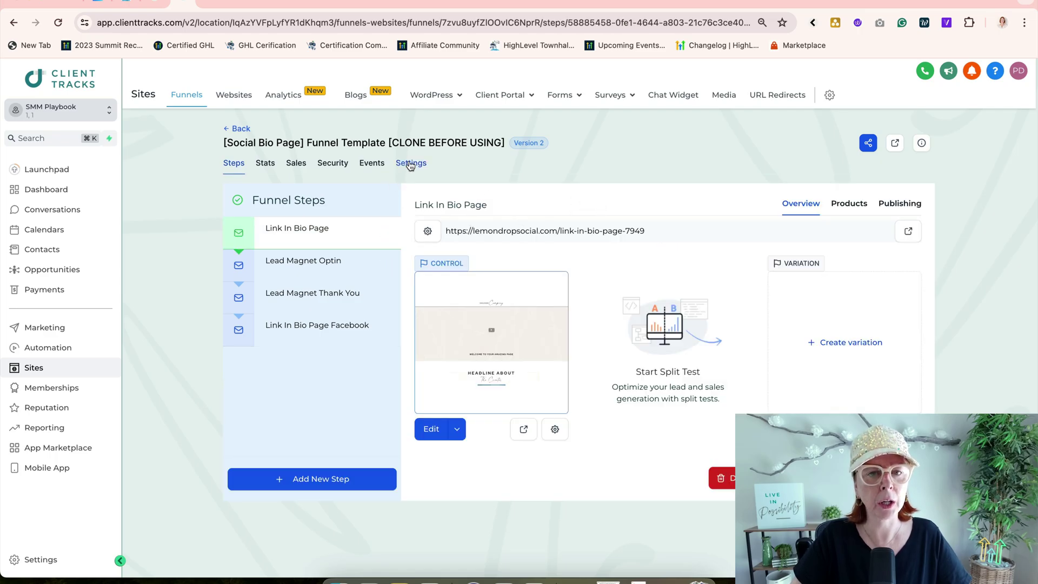
pyautogui.click(411, 166)
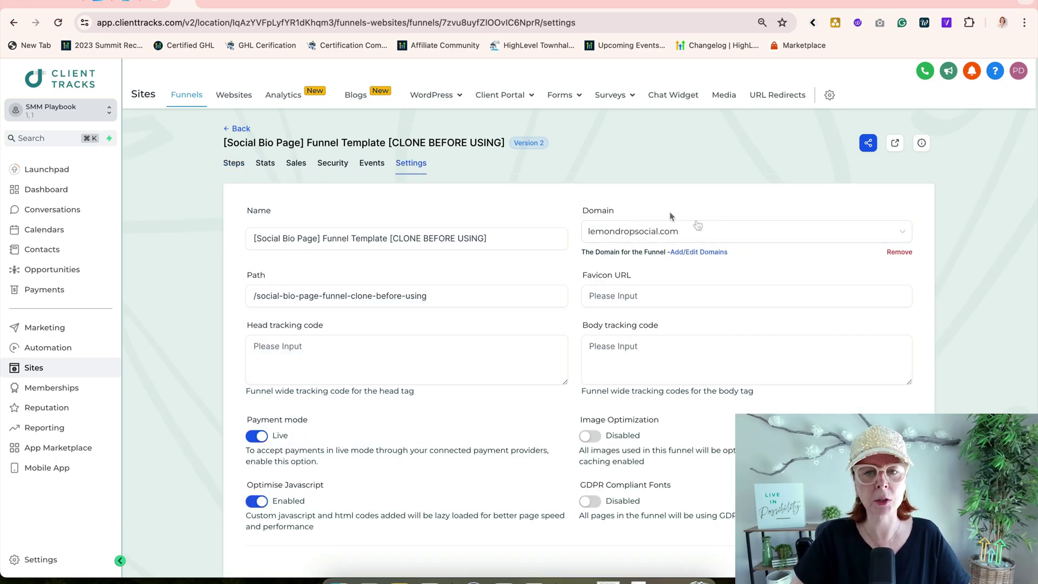
pyautogui.click(232, 165)
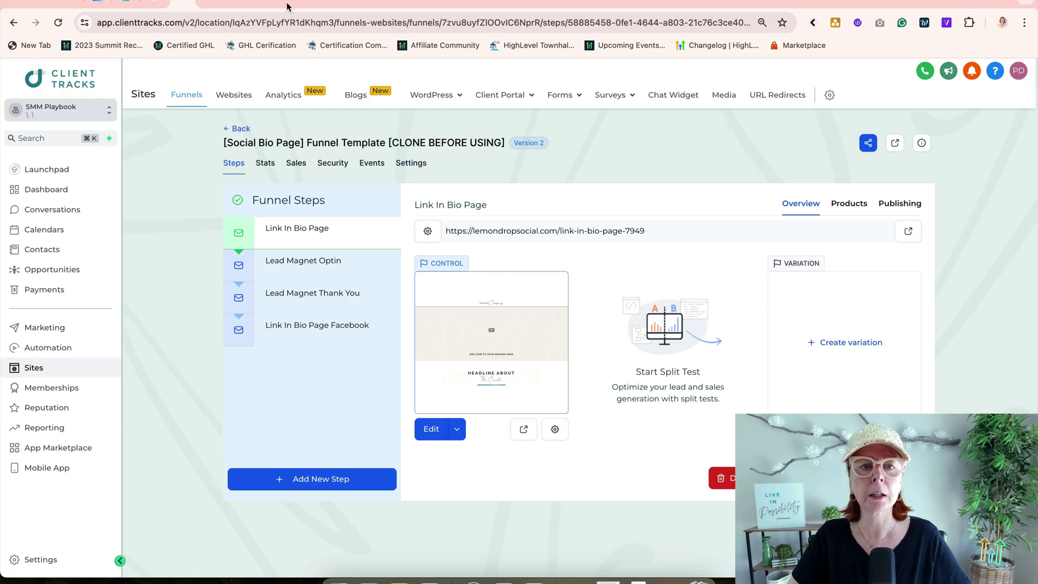
pyautogui.click(254, 1)
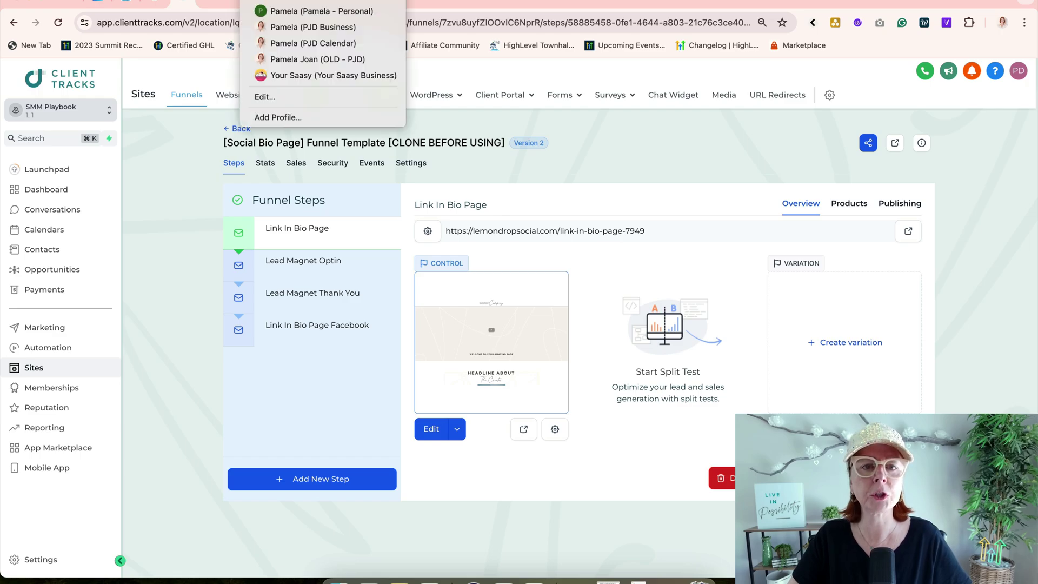
pyautogui.click(310, 28)
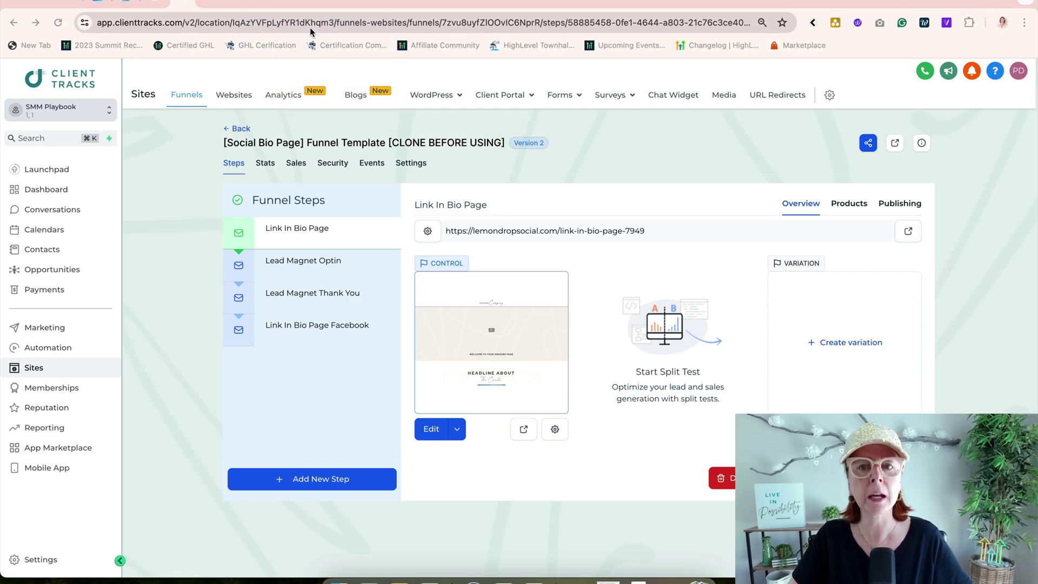